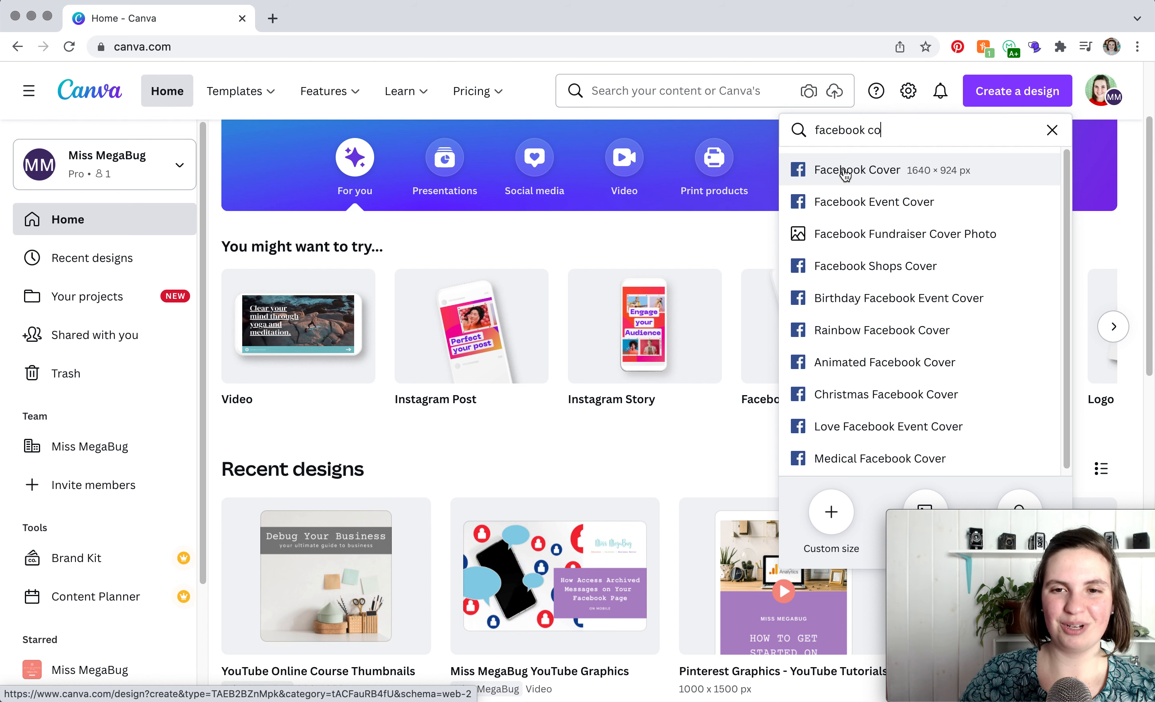
- Create a new Facebook Cover design (1640 × 924 px) and name it Facebook Cover
{"action": "left_click", "coordinate": [845, 171]}
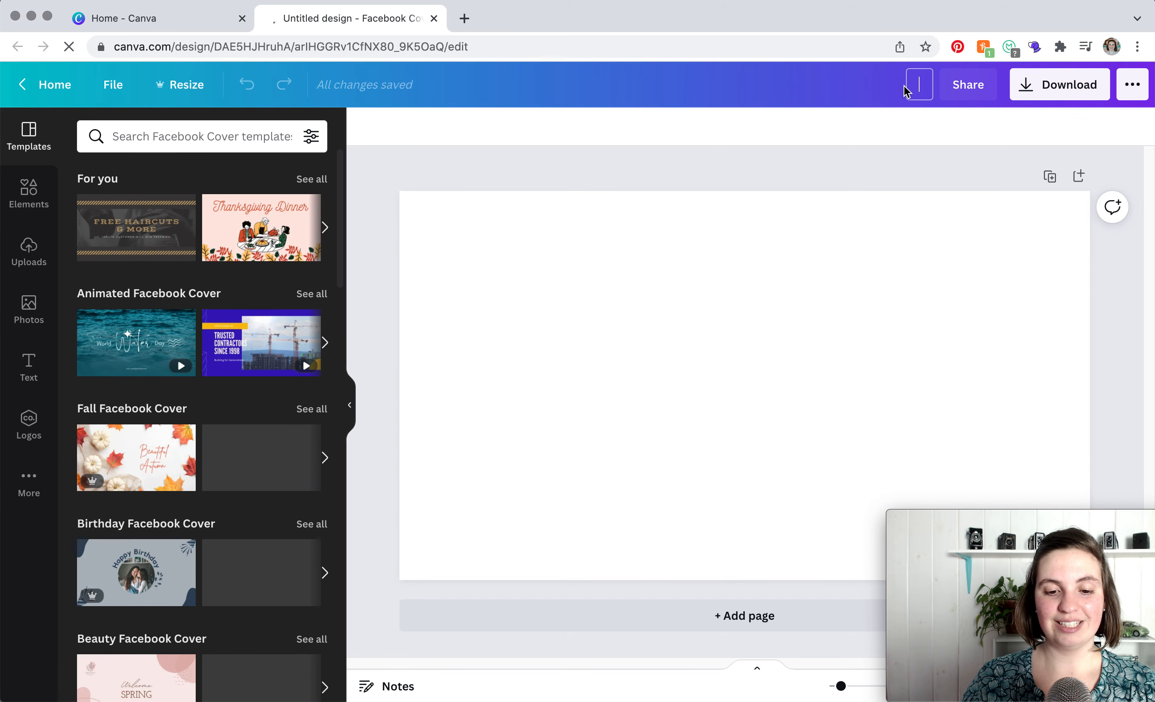
{"action": "type", "text": "Facebook Cover"}
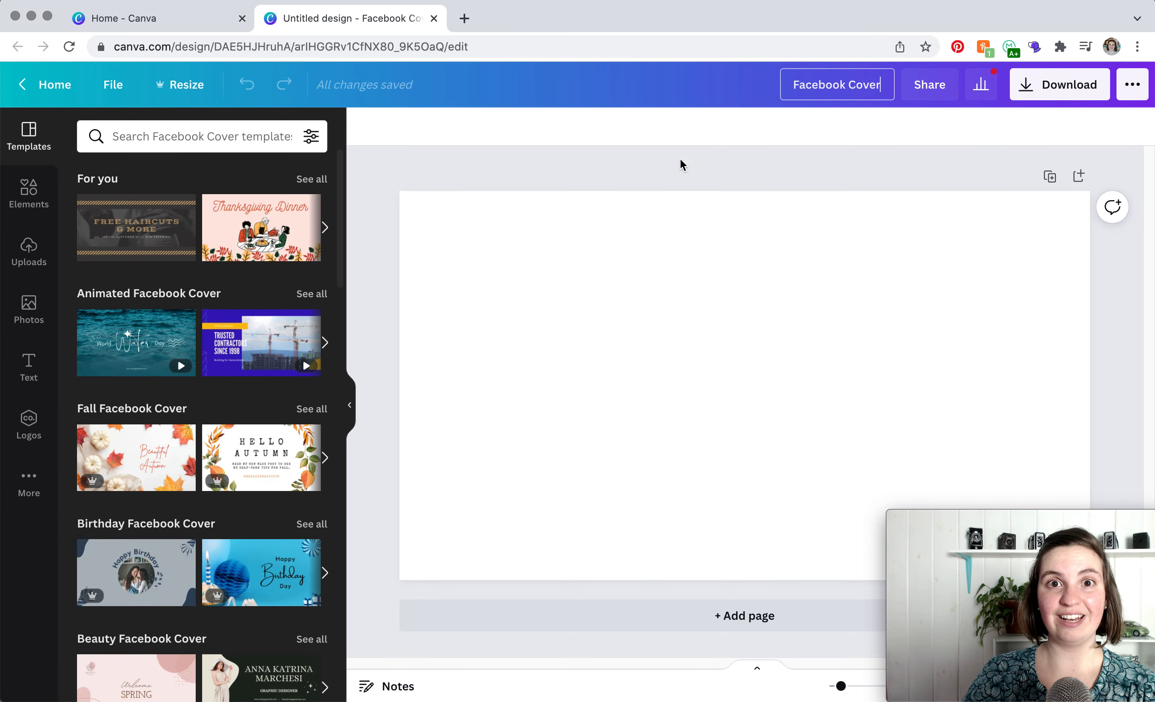
{"action": "key", "text": "Return"}
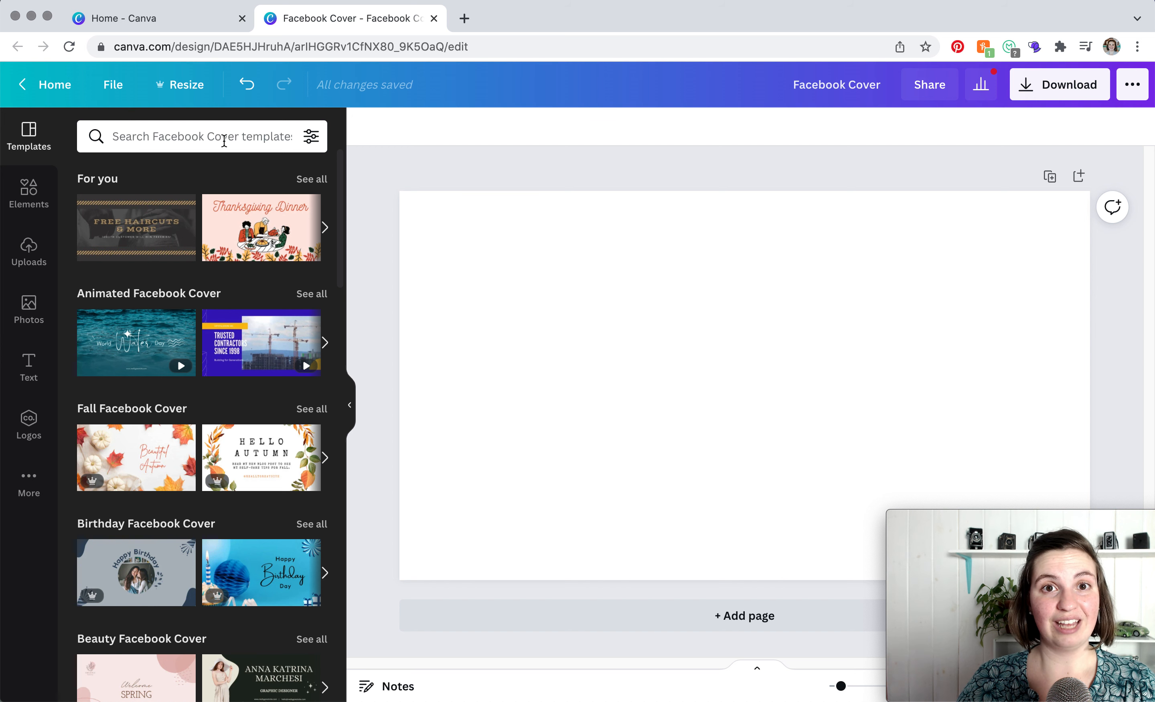
- Search the Facebook cover templates for new product and apply the pink NEW!!! PRODUCT template with the cosmetic bag
{"action": "left_click", "coordinate": [224, 142]}
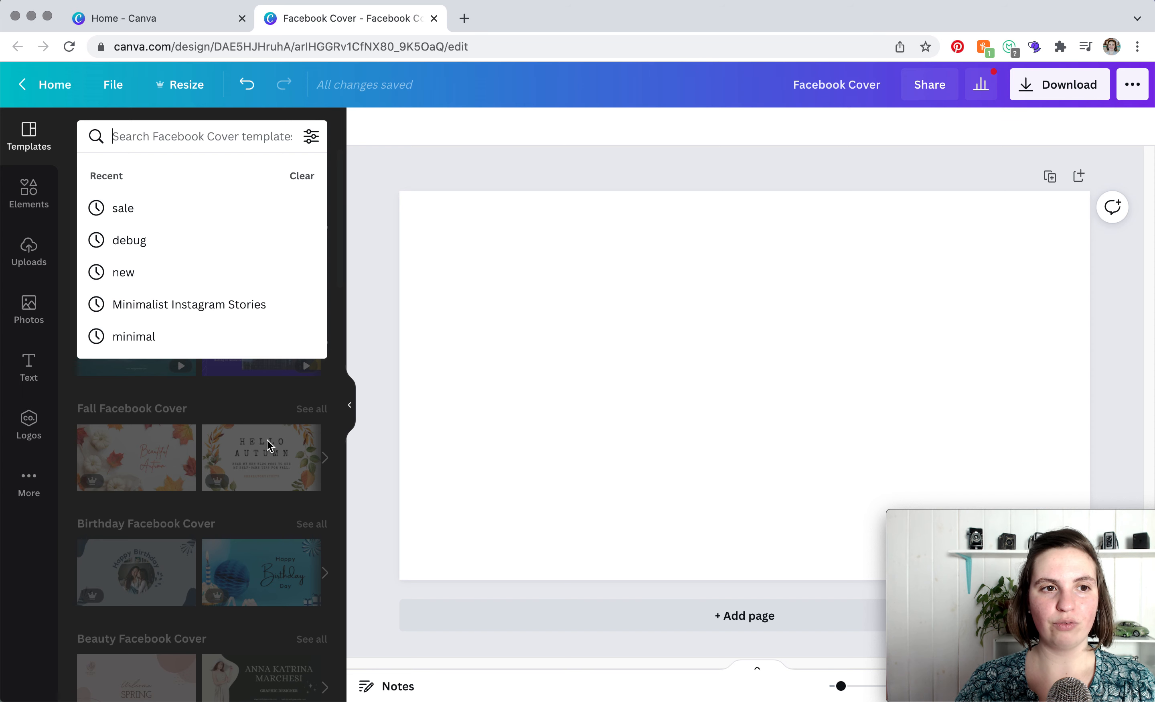
{"action": "type", "text": "new"}
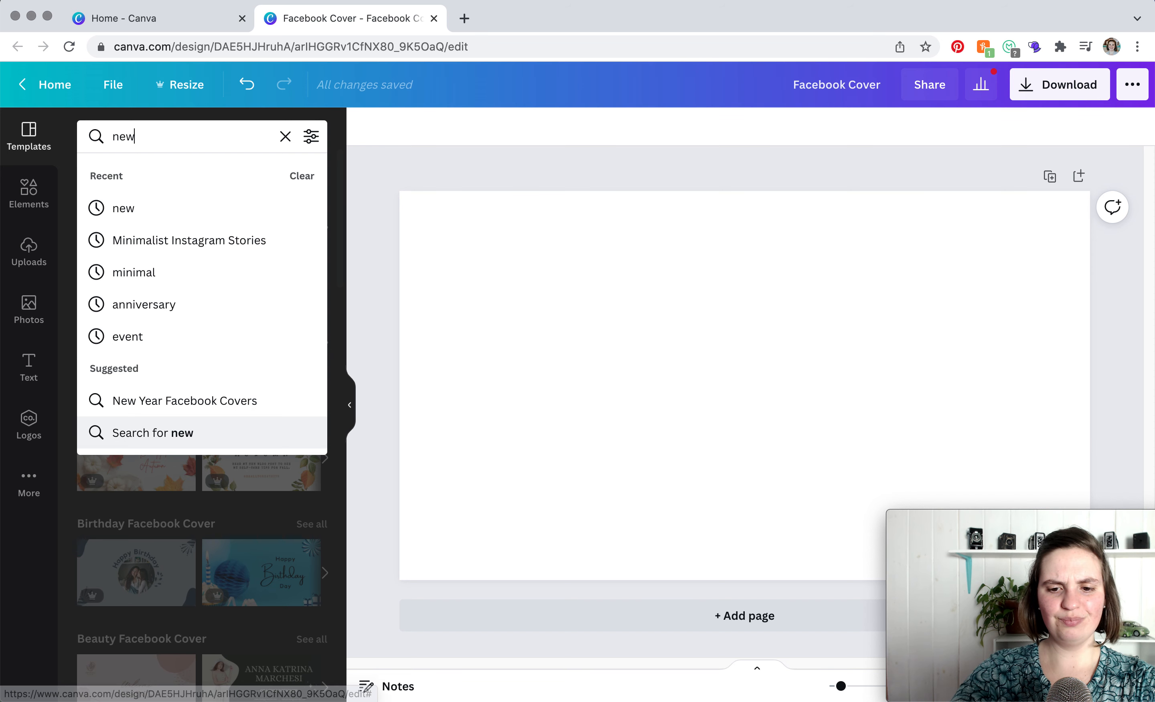
{"action": "type", "text": " product"}
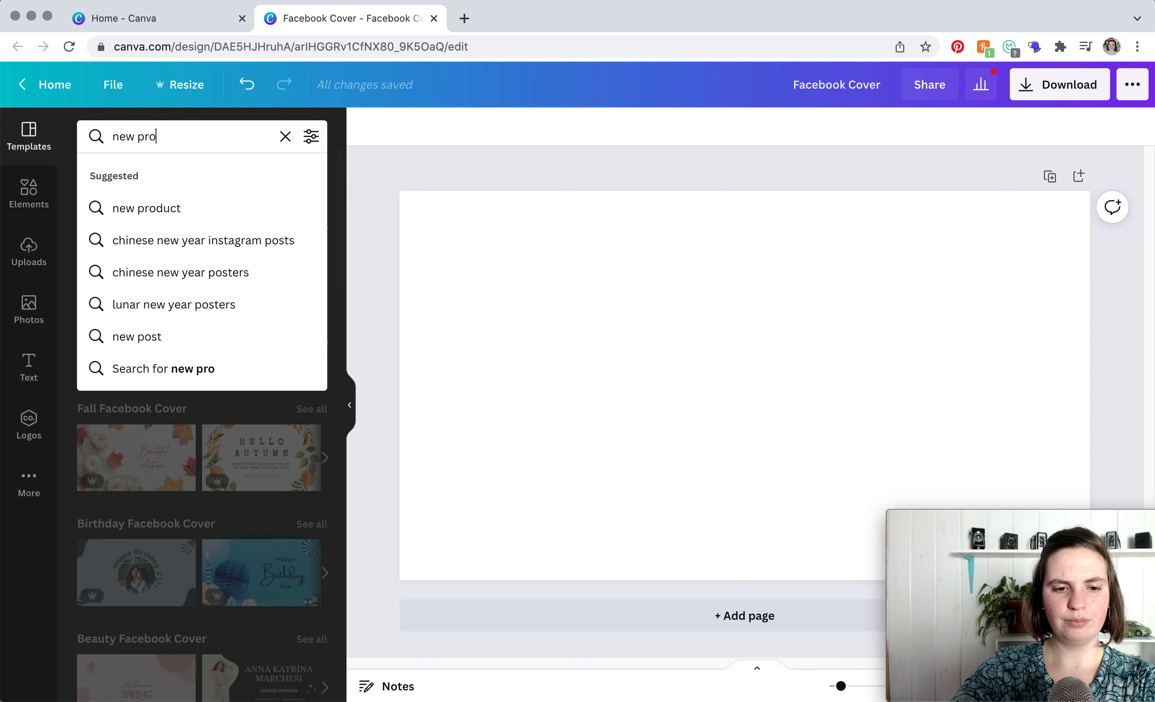
{"action": "key", "text": "Return"}
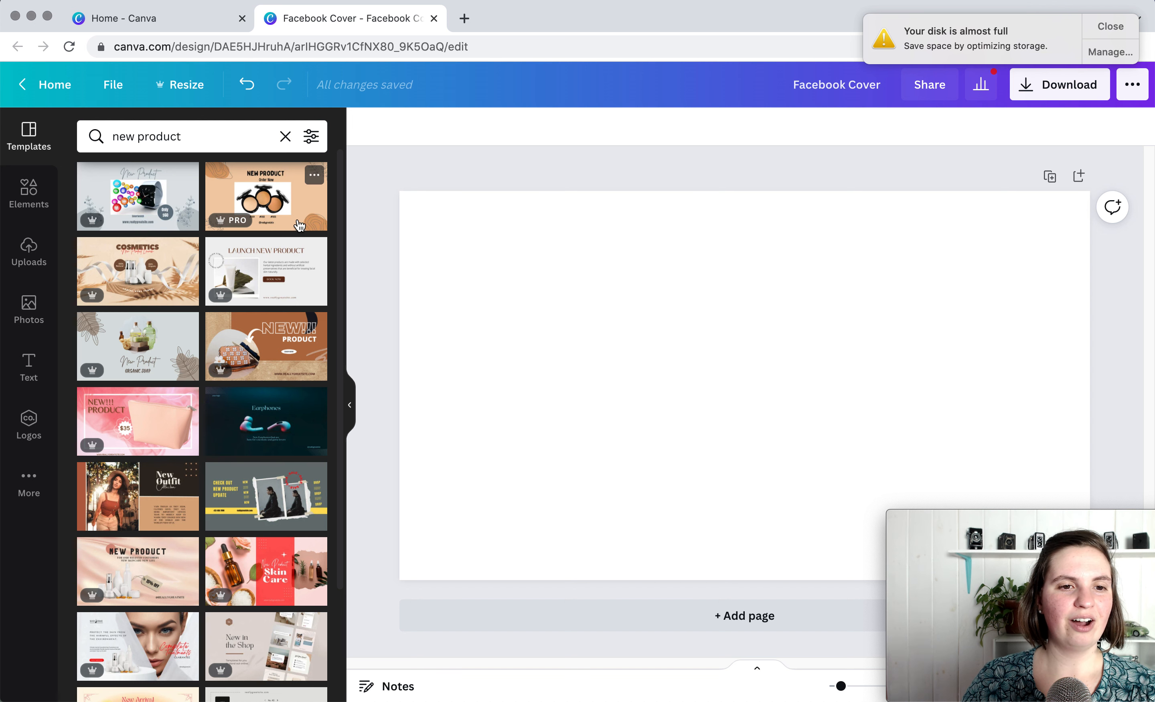
{"action": "left_click", "coordinate": [155, 433]}
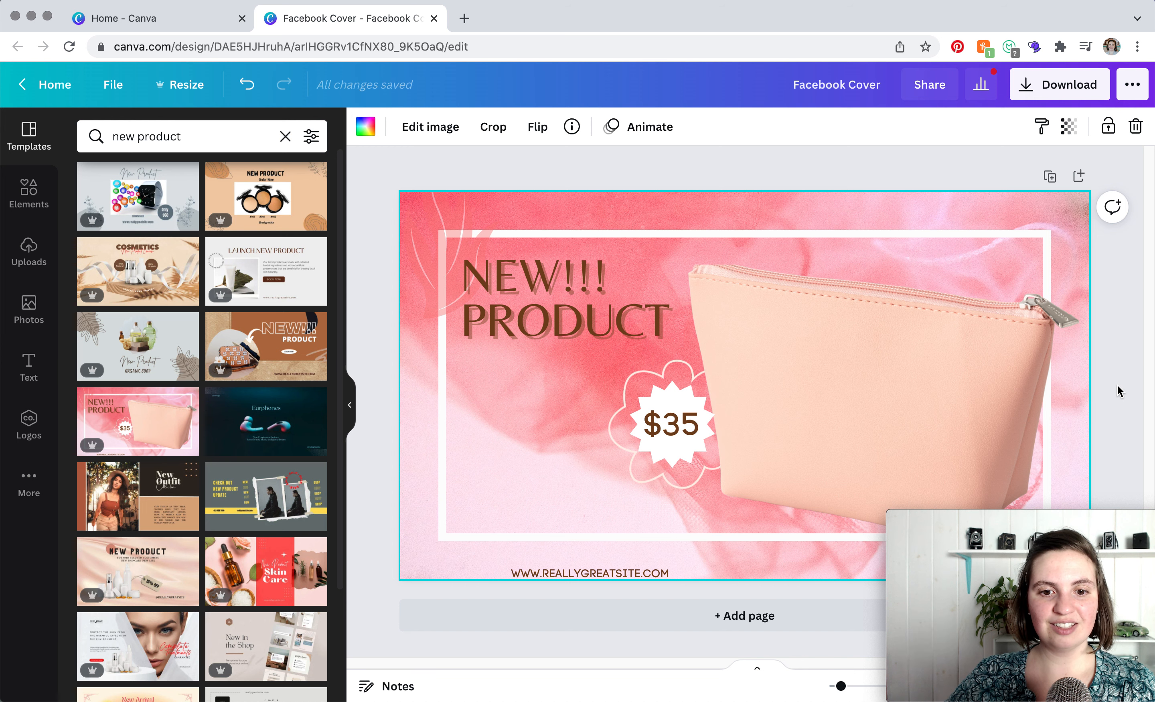
- Change the white rectangular frame's colour to Gray #a6a6a6
{"action": "left_click", "coordinate": [754, 233]}
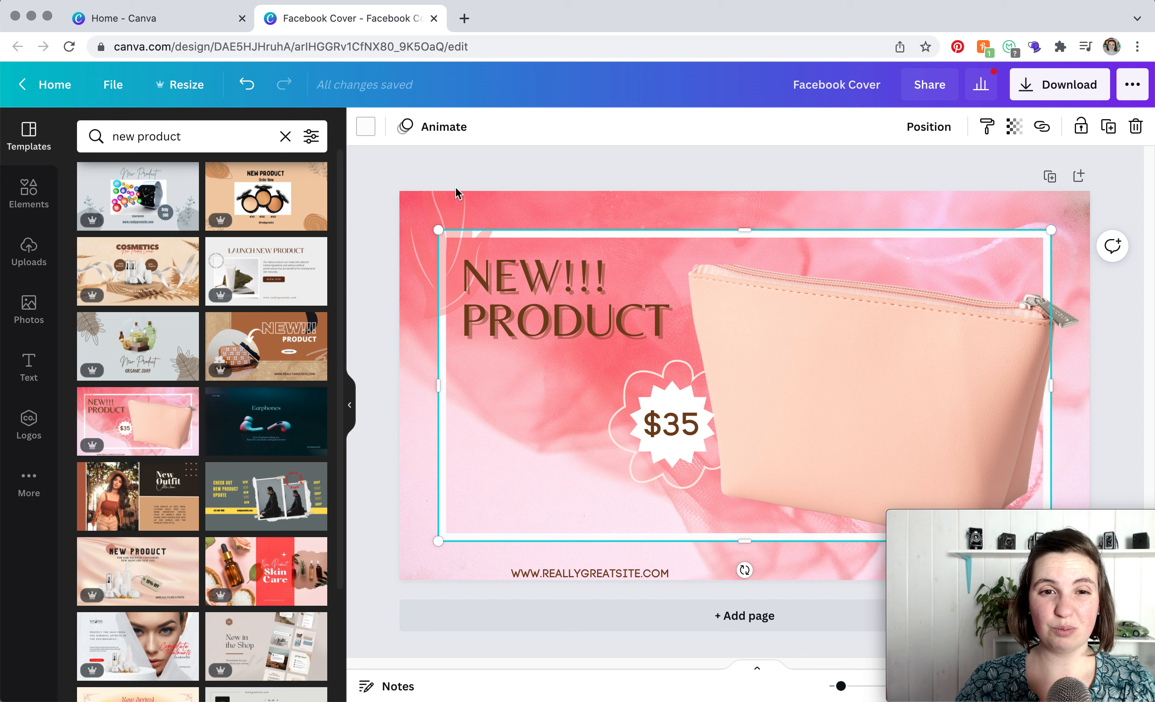
{"action": "left_click", "coordinate": [367, 128]}
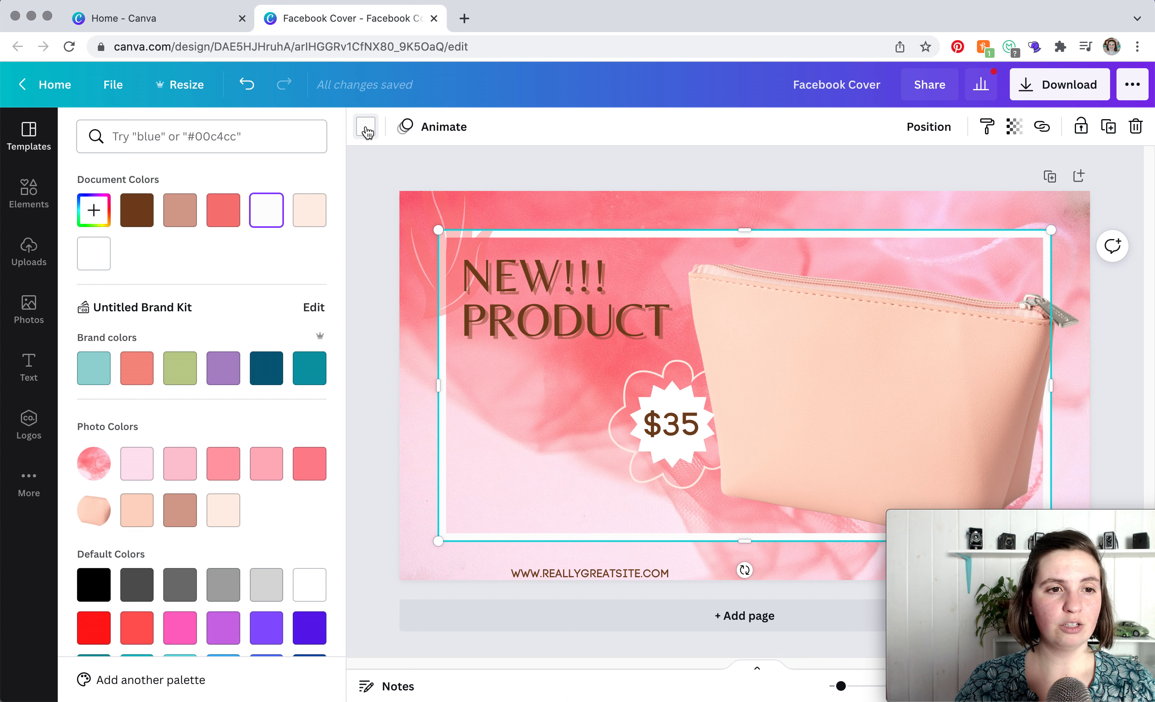
{"action": "left_click", "coordinate": [95, 213]}
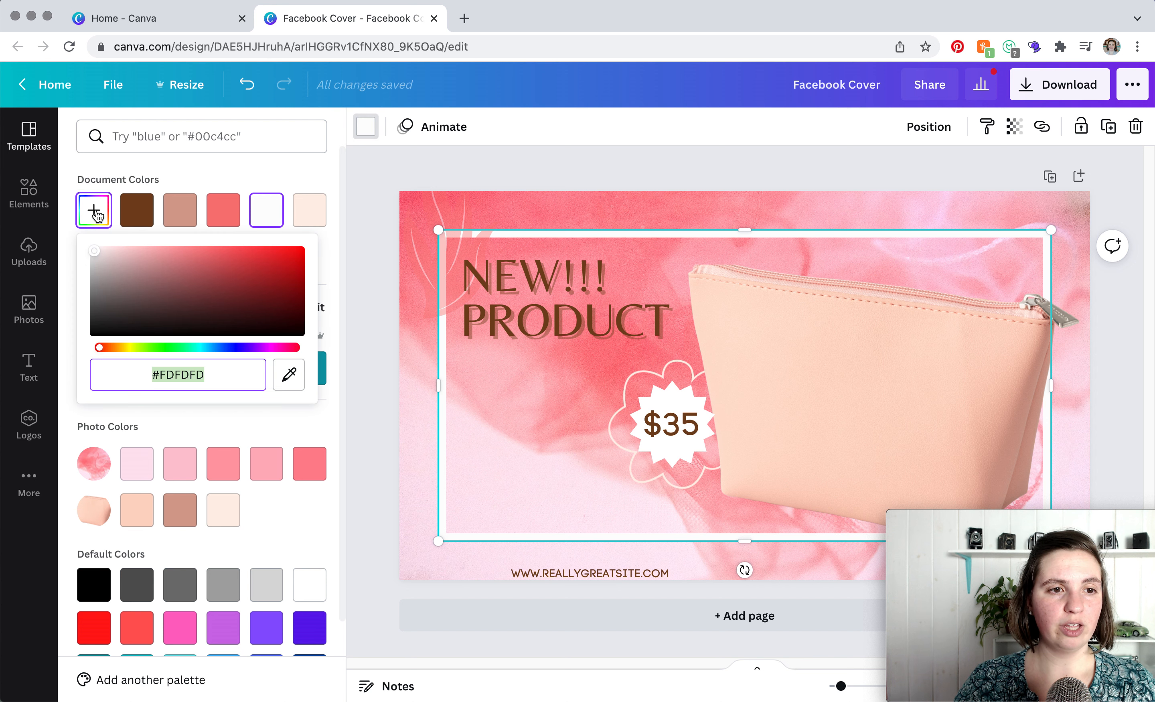
{"action": "left_click", "coordinate": [324, 256]}
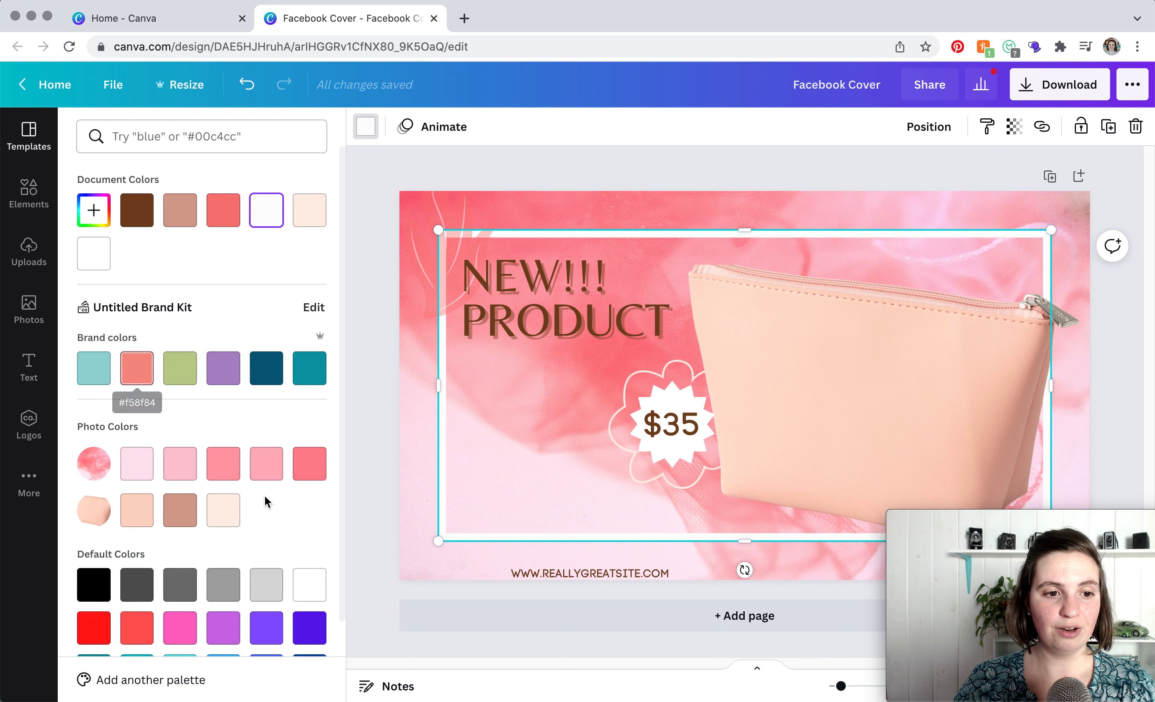
{"action": "scroll", "coordinate": [267, 504], "scroll_direction": "down", "scroll_amount": 3}
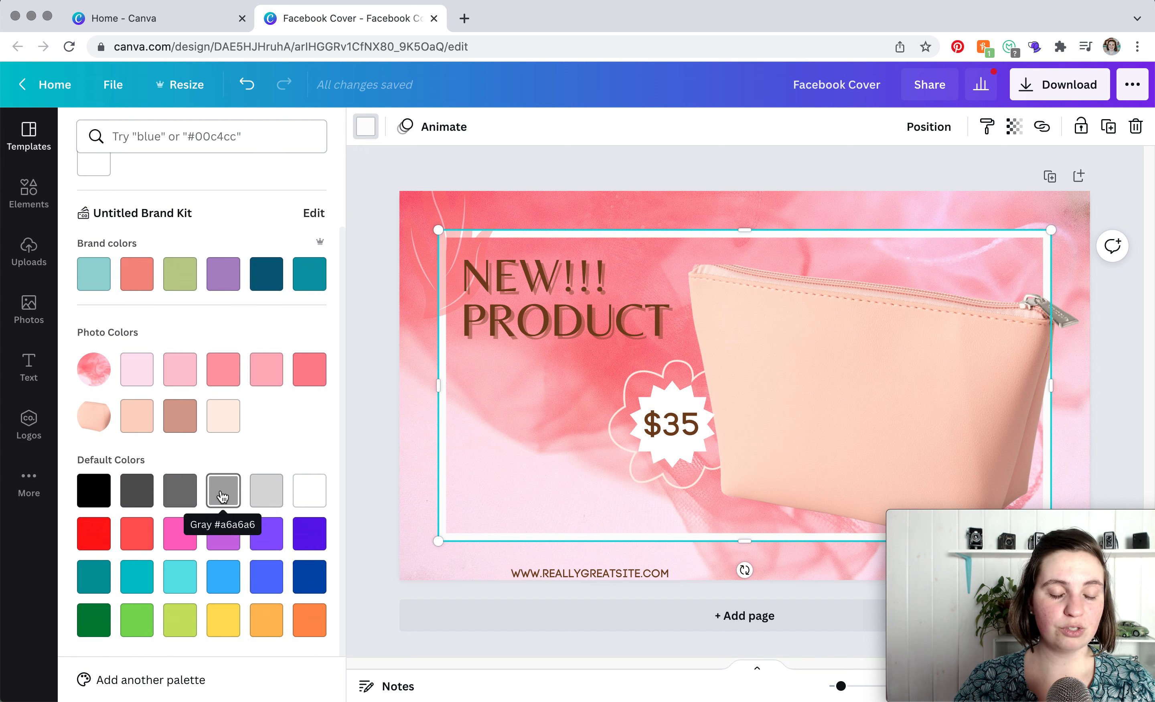
{"action": "left_click", "coordinate": [223, 495]}
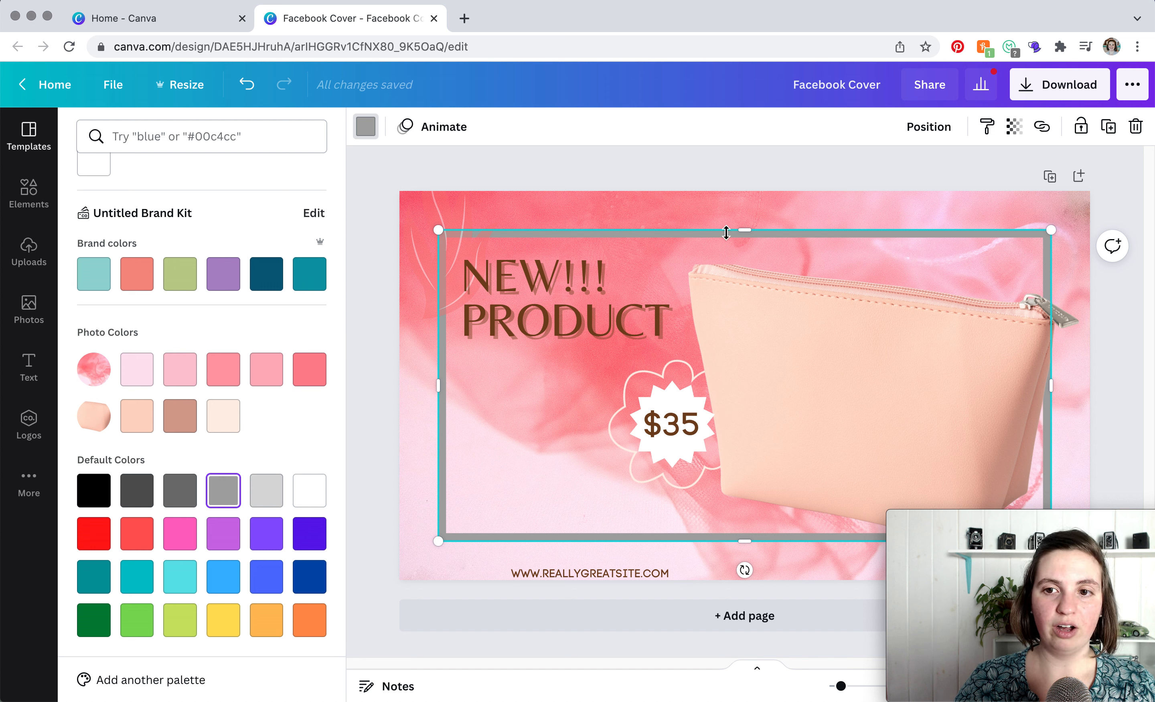
- Set the gray frame's transparency to 72
{"action": "left_click", "coordinate": [1013, 128]}
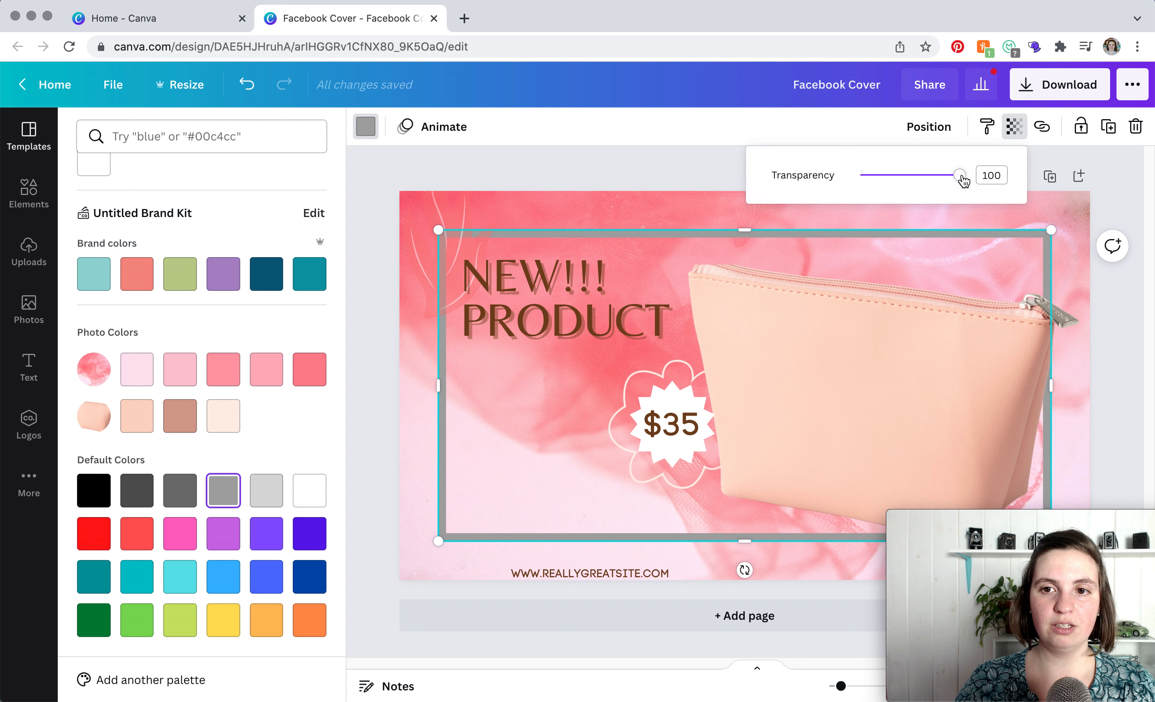
{"action": "left_click_drag", "start_coordinate": [964, 180], "coordinate": [933, 182]}
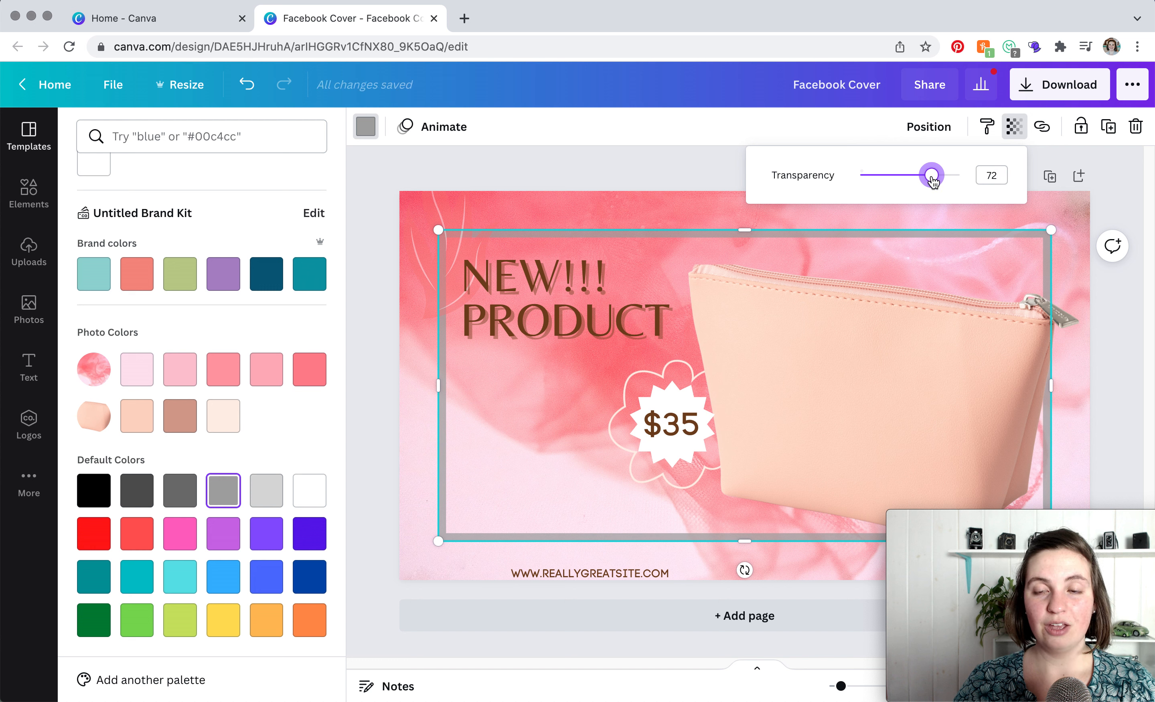
{"action": "left_click", "coordinate": [632, 177]}
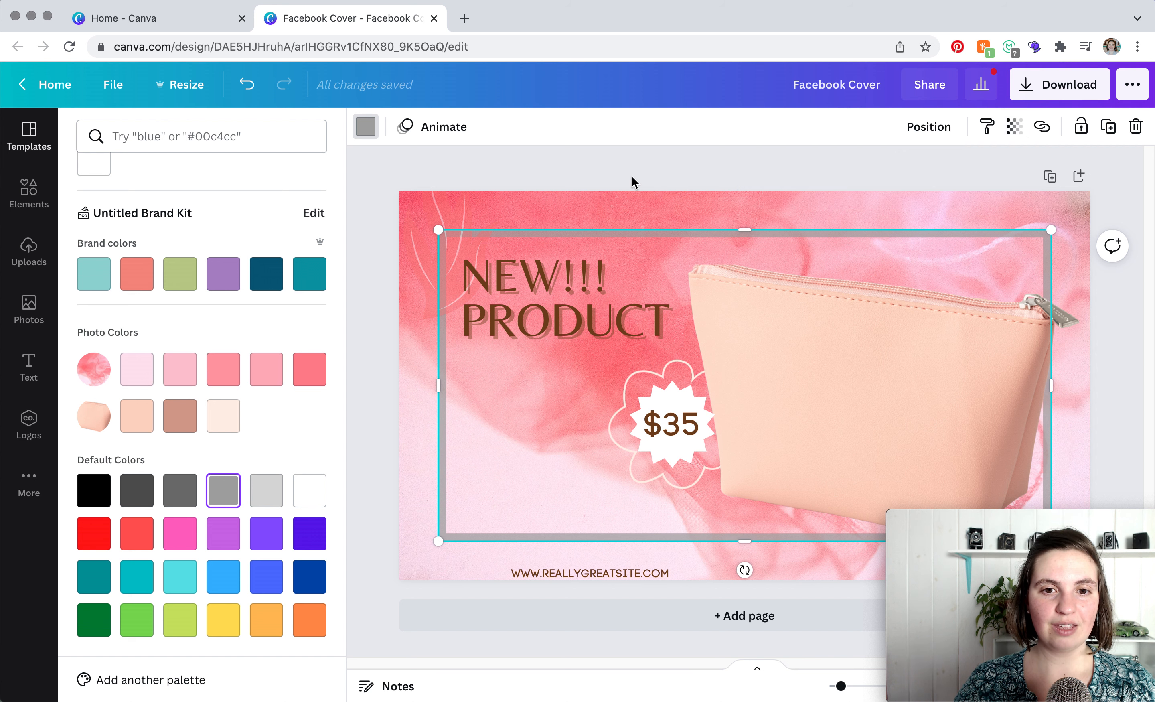
- Change the PRODUCT heading's font to Courier Prime
{"action": "left_click", "coordinate": [590, 322]}
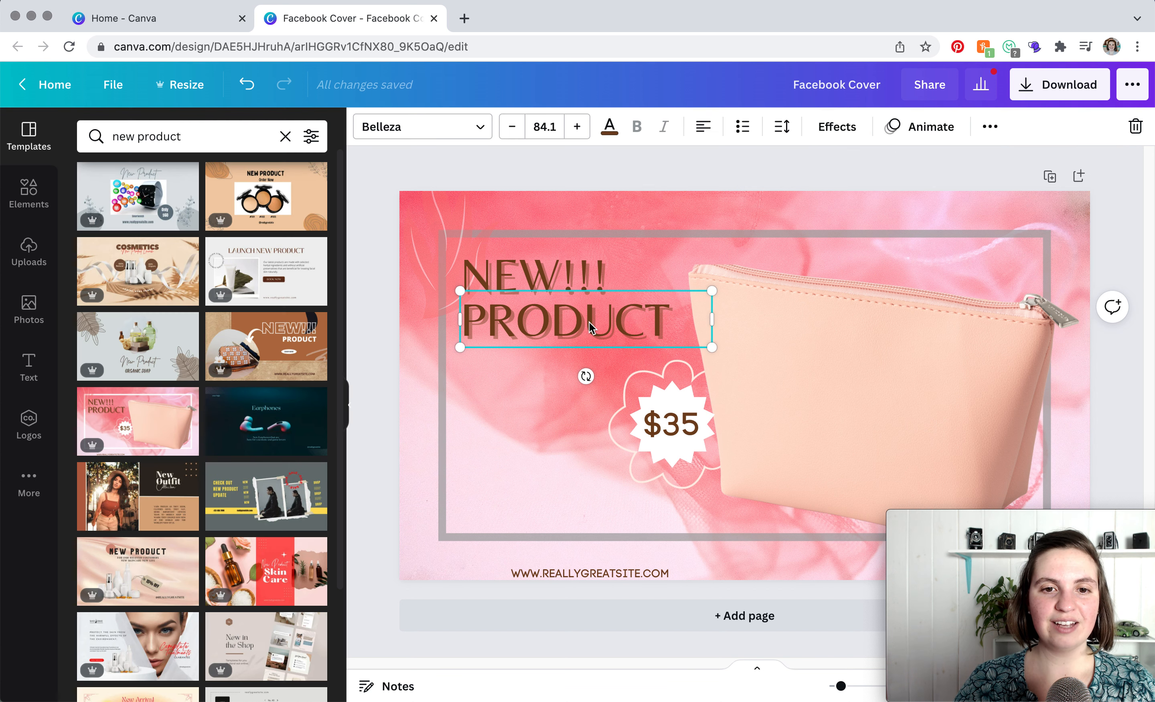
{"action": "double_click", "coordinate": [612, 329]}
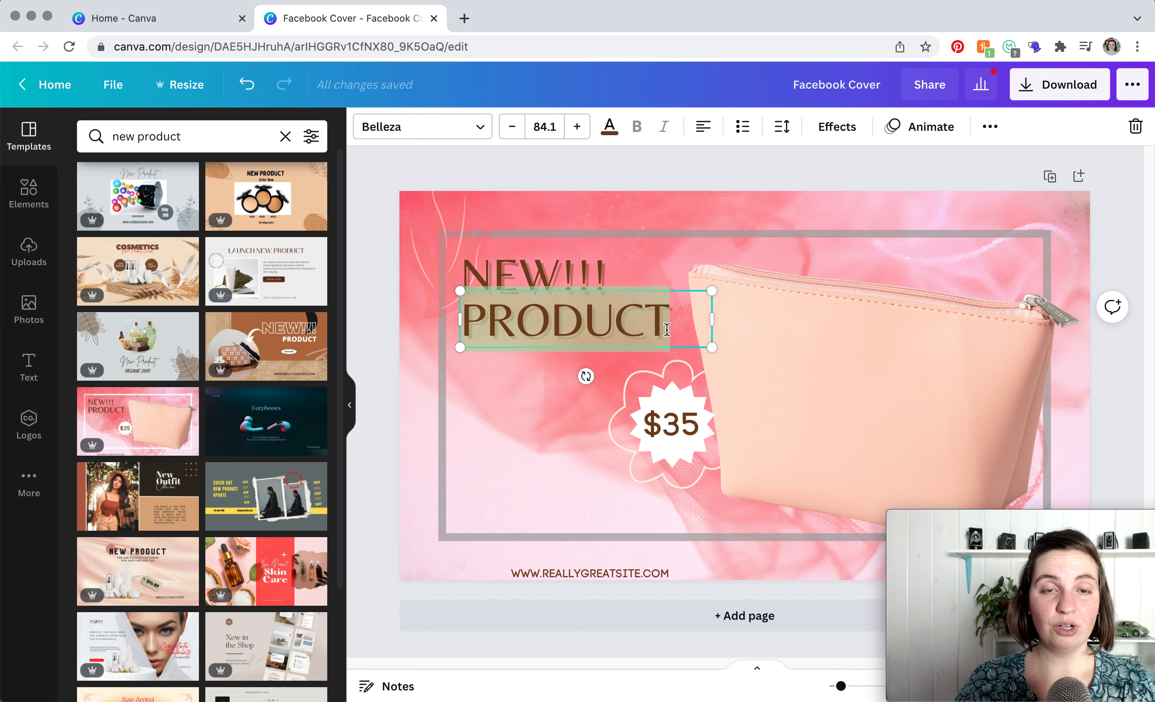
{"action": "left_click", "coordinate": [482, 128]}
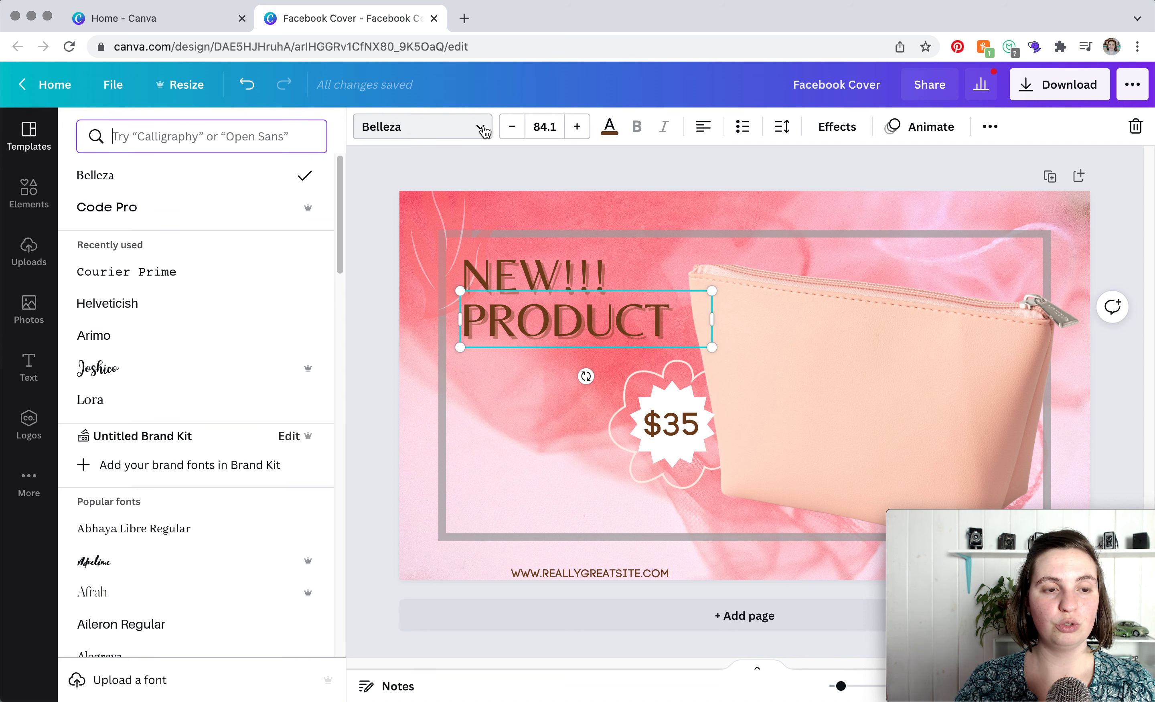
{"action": "left_click", "coordinate": [195, 272]}
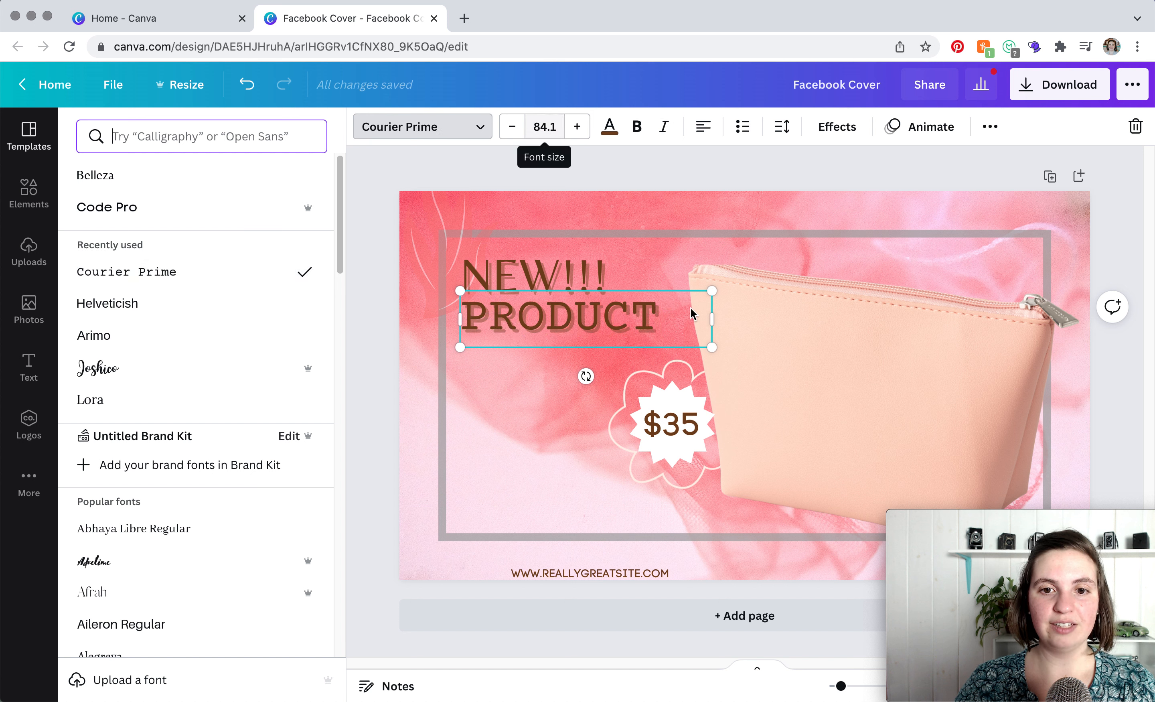
- Enlarge the PRODUCT text box slightly and set its letter spacing to 79
{"action": "mouse_move", "coordinate": [712, 347]}
{"action": "left_mouse_down"}
{"action": "mouse_move", "coordinate": [745, 364]}
{"action": "mouse_move", "coordinate": [717, 354]}
{"action": "left_mouse_up"}
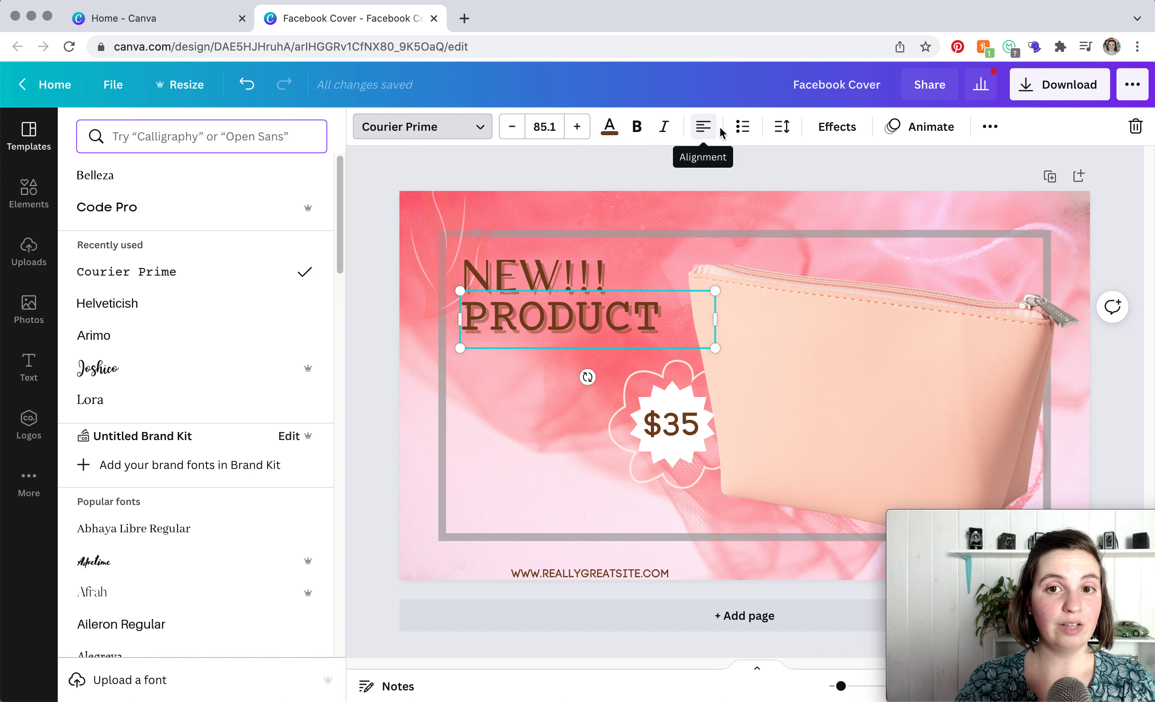
{"action": "left_click", "coordinate": [783, 127]}
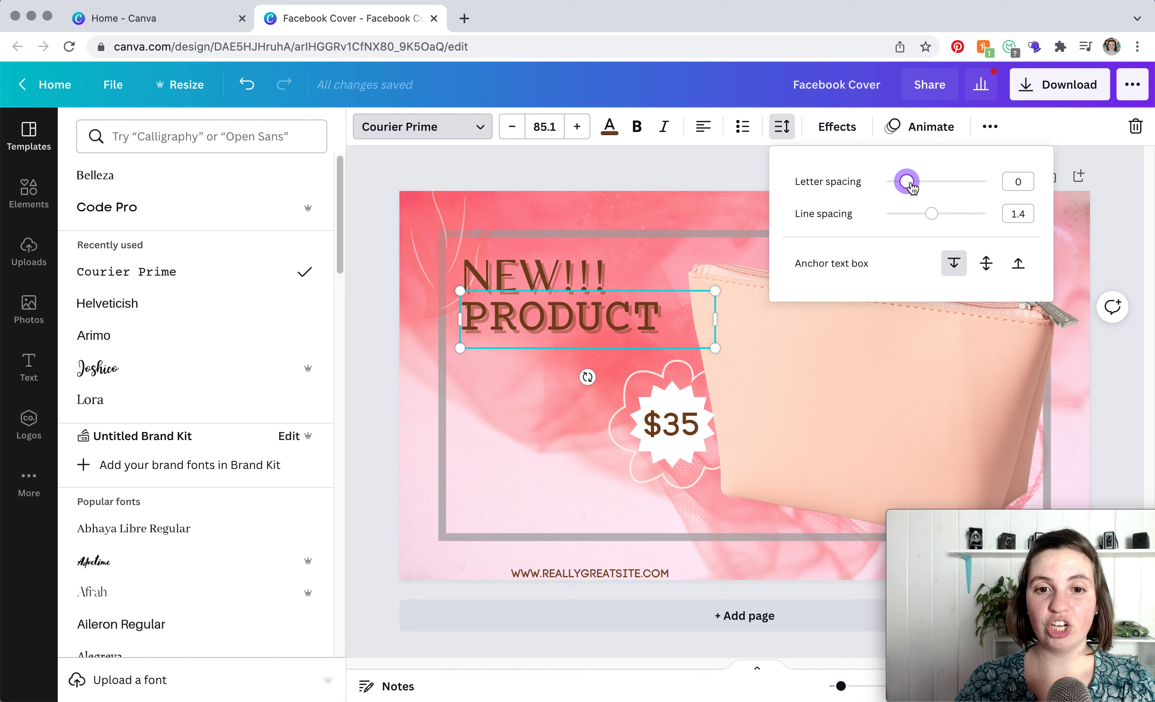
{"action": "left_click_drag", "start_coordinate": [910, 187], "coordinate": [955, 220]}
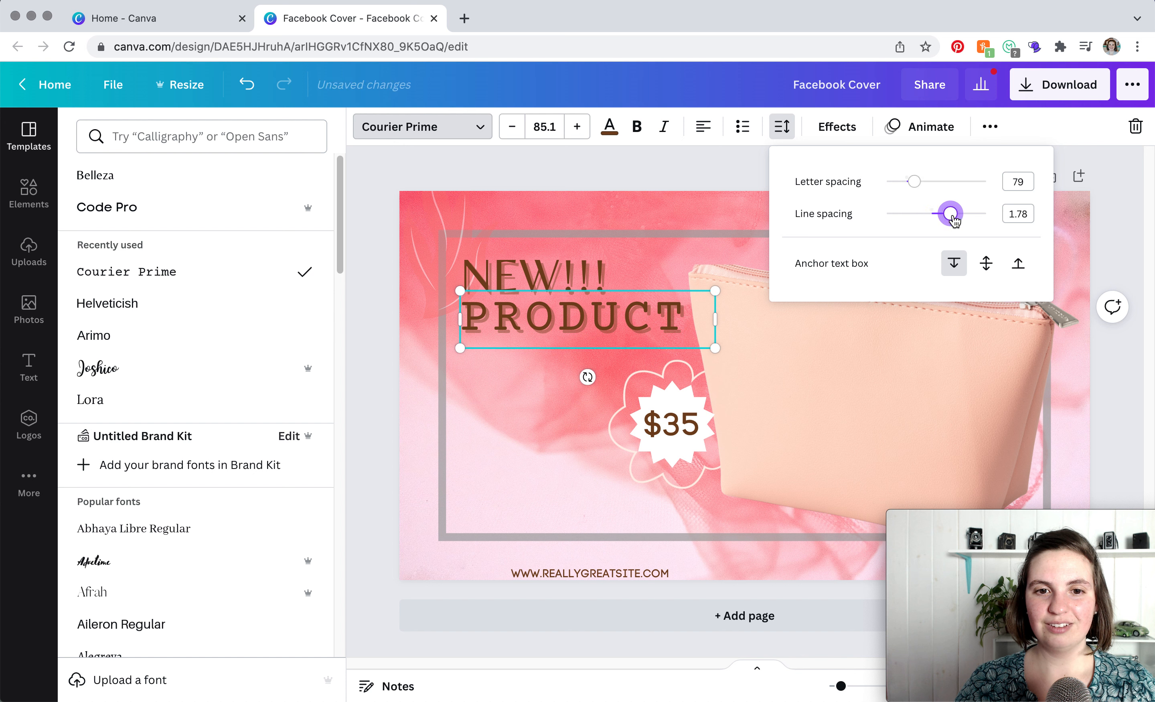
- Add a second line reading LINE below PRODUCT in the heading
{"action": "left_click", "coordinate": [686, 316]}
{"action": "key", "text": "Return"}
{"action": "type", "text": "LINE"}
- Reduce the PRODUCT LINE heading's line spacing to 1.09
{"action": "key", "text": "super+a"}
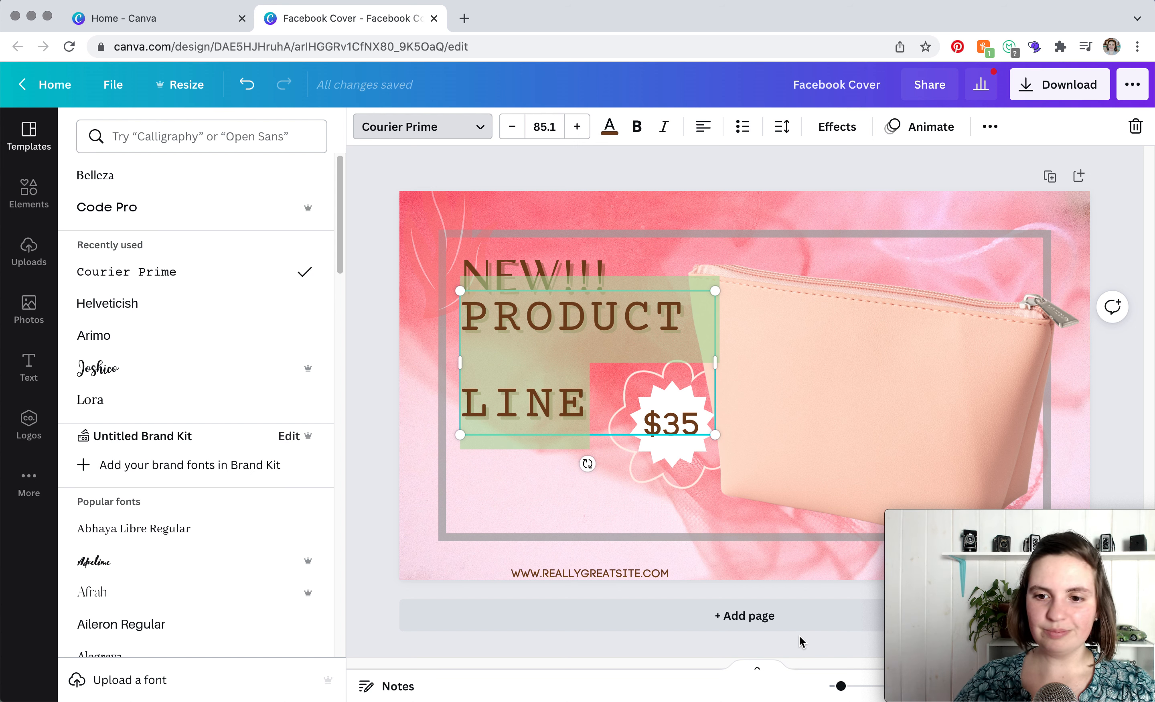
{"action": "left_click", "coordinate": [779, 134]}
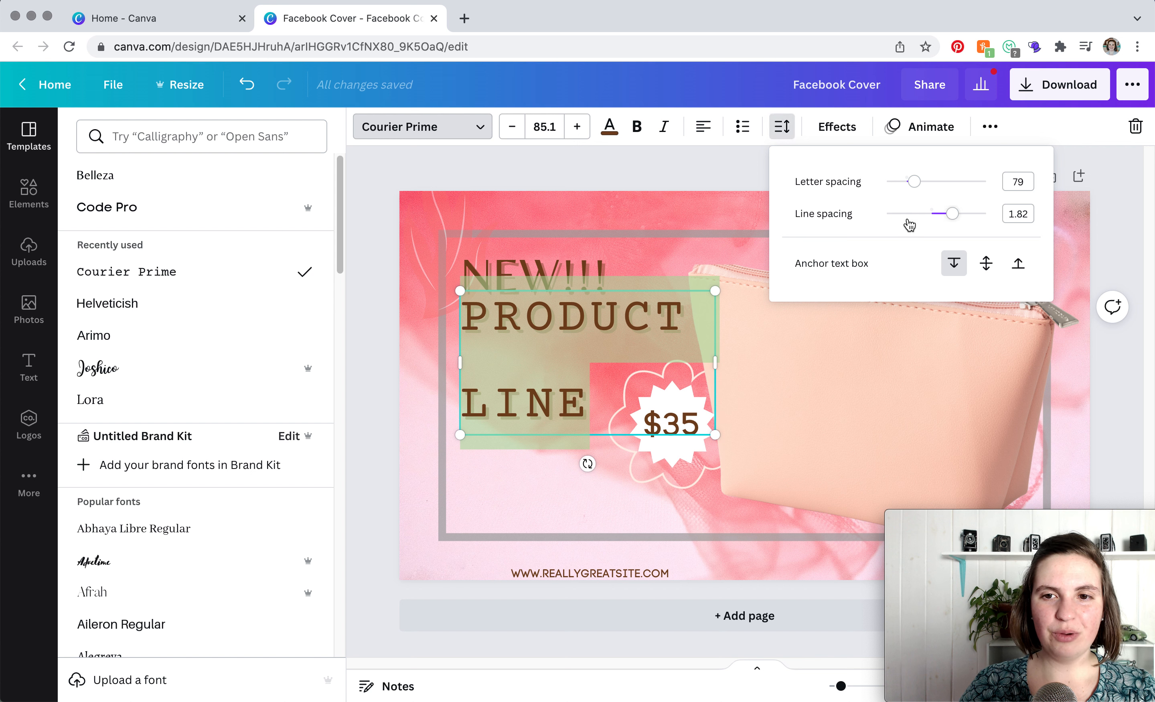
{"action": "left_click", "coordinate": [952, 214]}
{"action": "left_click_drag", "start_coordinate": [951, 217], "coordinate": [916, 227]}
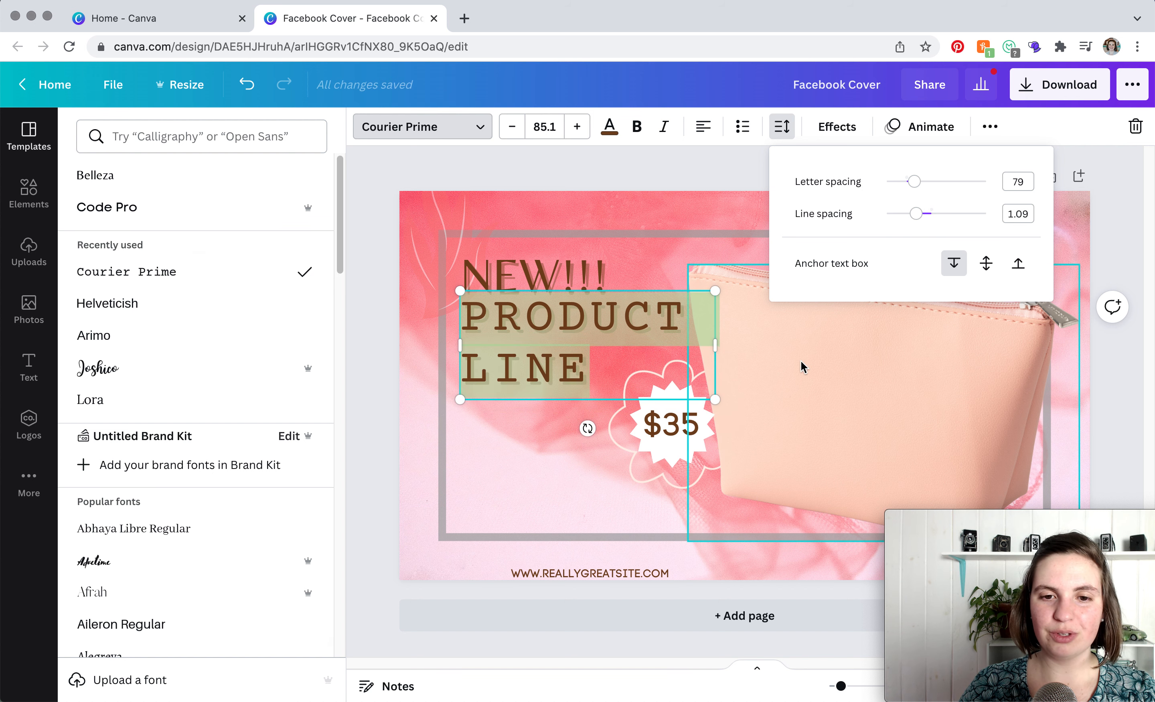
- Replace the pink photo background of the page with the purple brand colour
{"action": "left_click", "coordinate": [801, 362]}
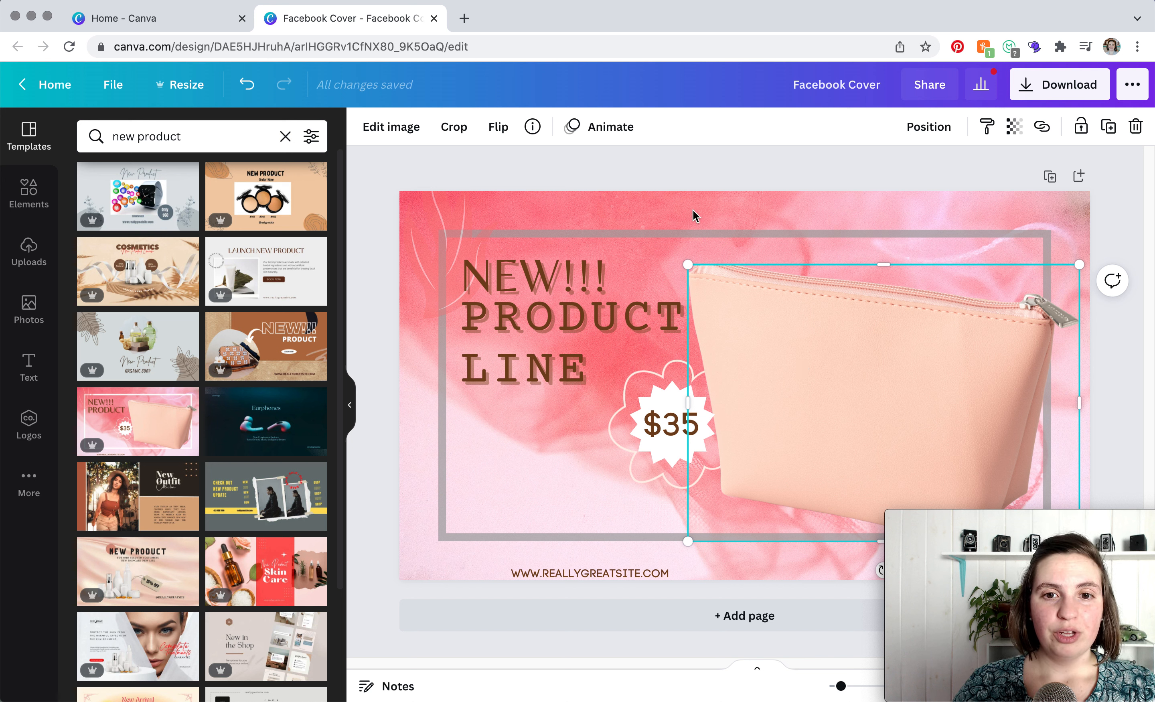
{"action": "left_click", "coordinate": [598, 208]}
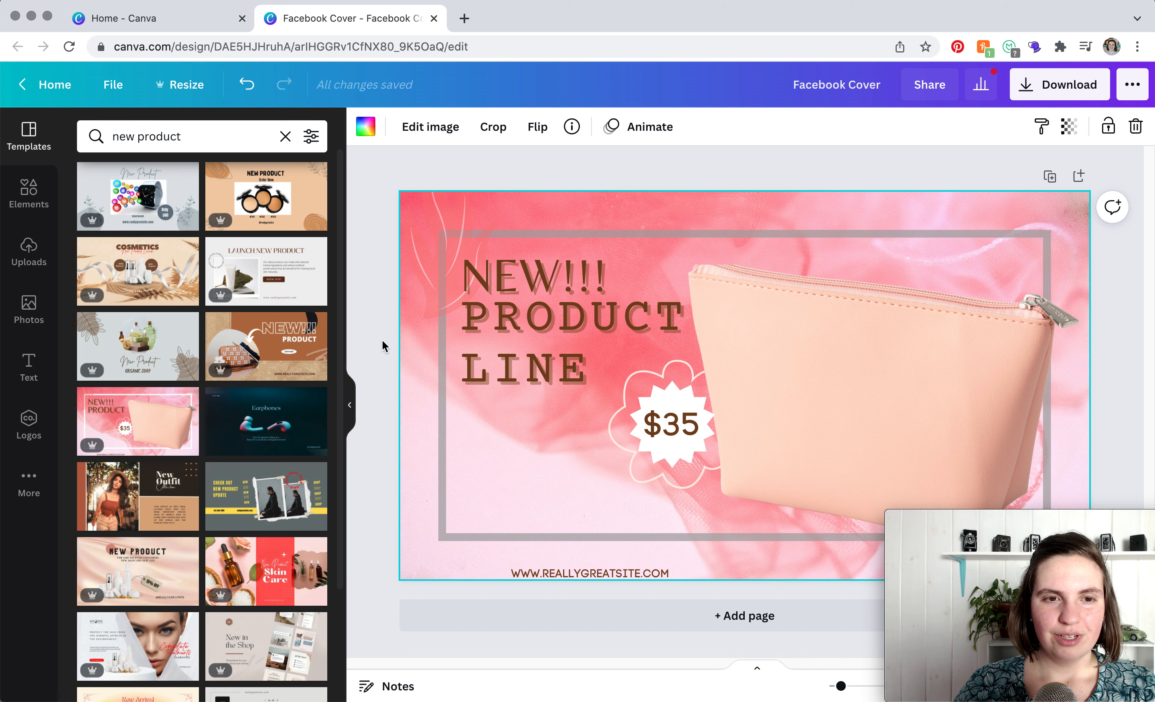
{"action": "double_click", "coordinate": [409, 417]}
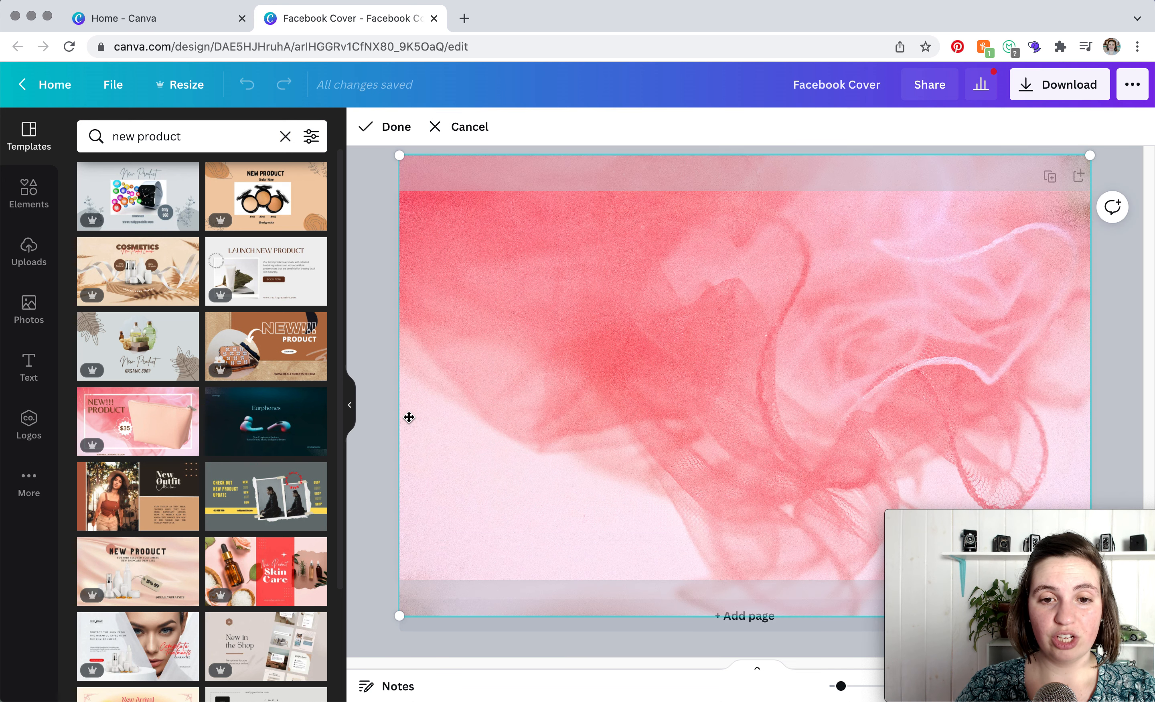
{"action": "left_click", "coordinate": [461, 128]}
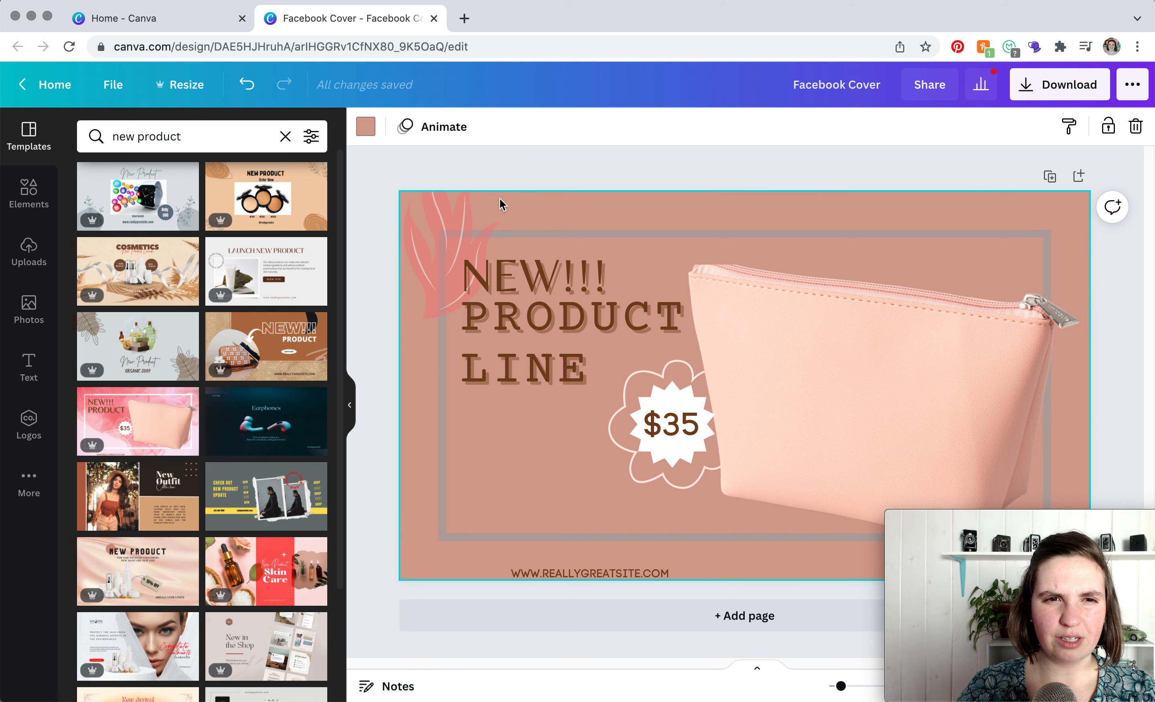
{"action": "left_click", "coordinate": [366, 126]}
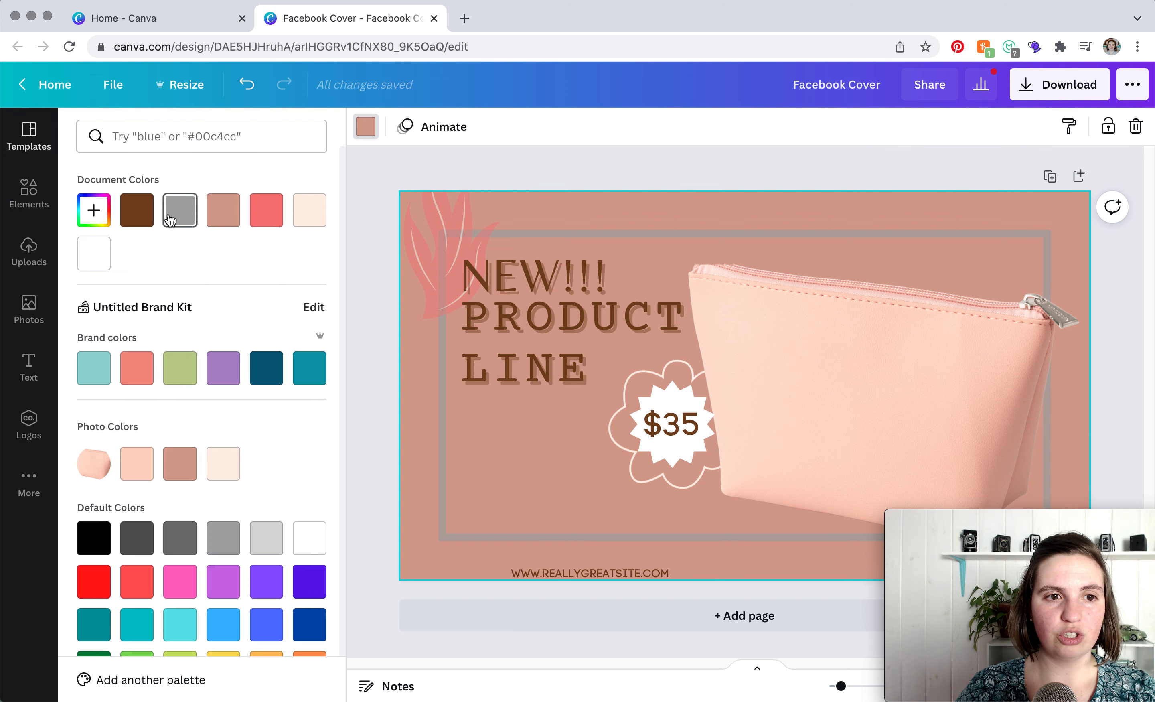
{"action": "left_click", "coordinate": [223, 368]}
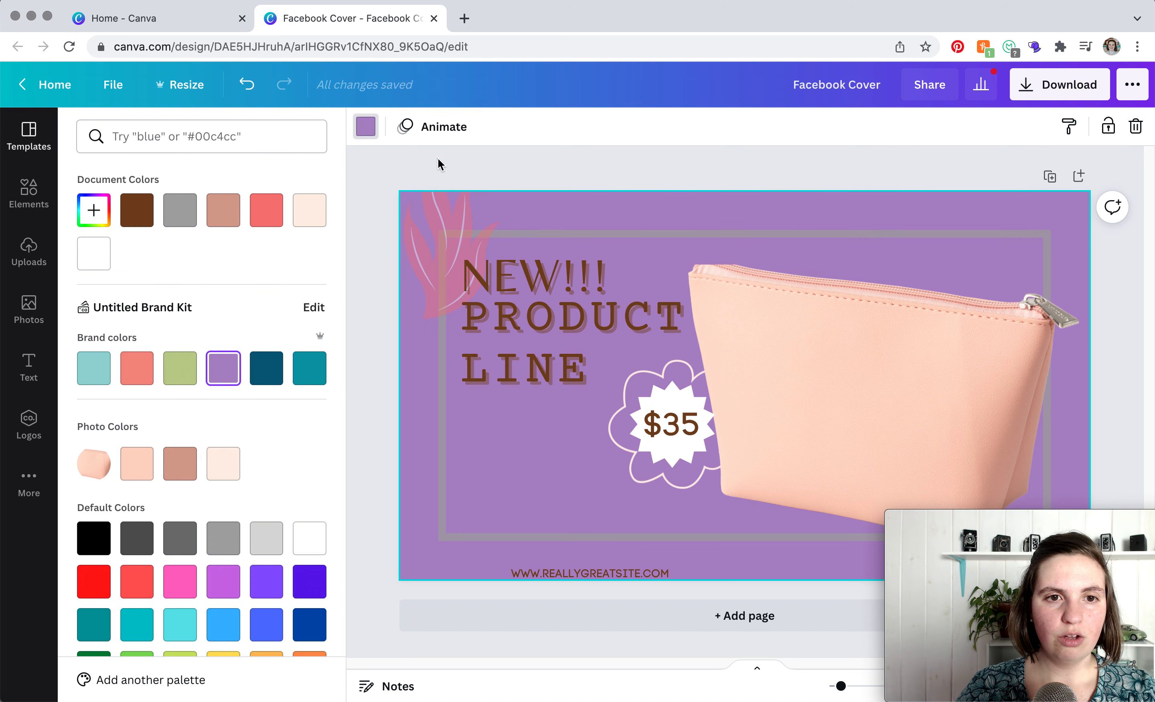
{"action": "key", "text": "Escape"}
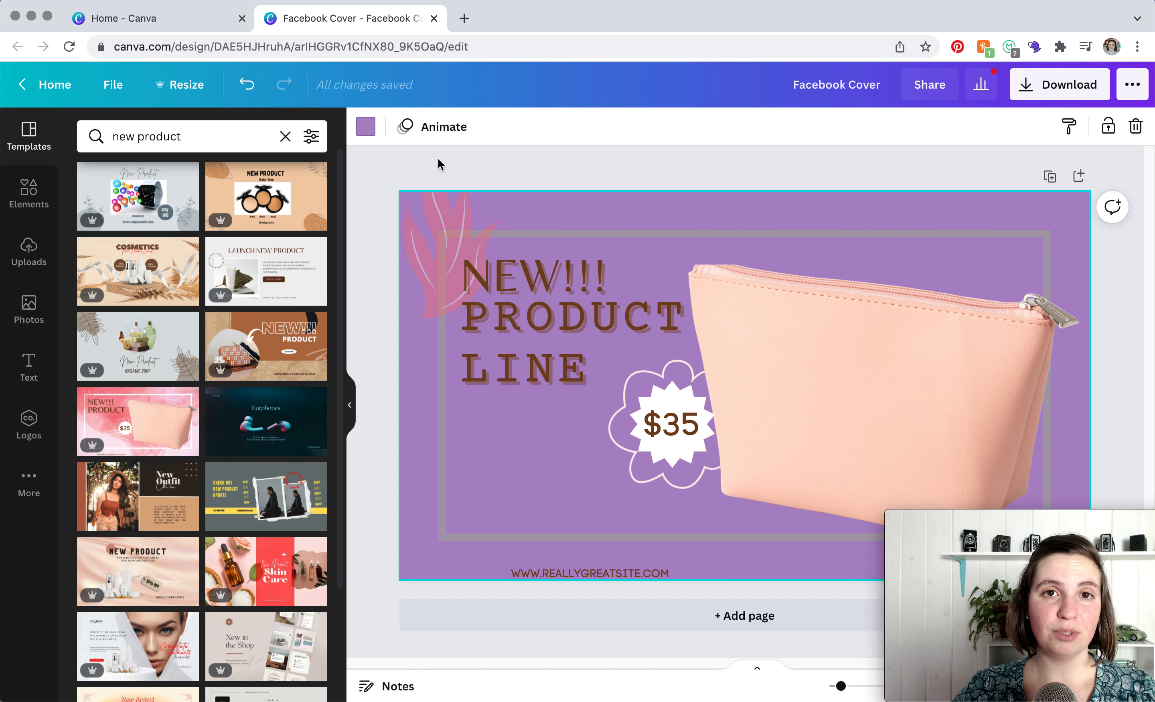
- Search photos for tea and place the photo of hands holding a teacup as the page background
{"action": "left_click", "coordinate": [29, 263]}
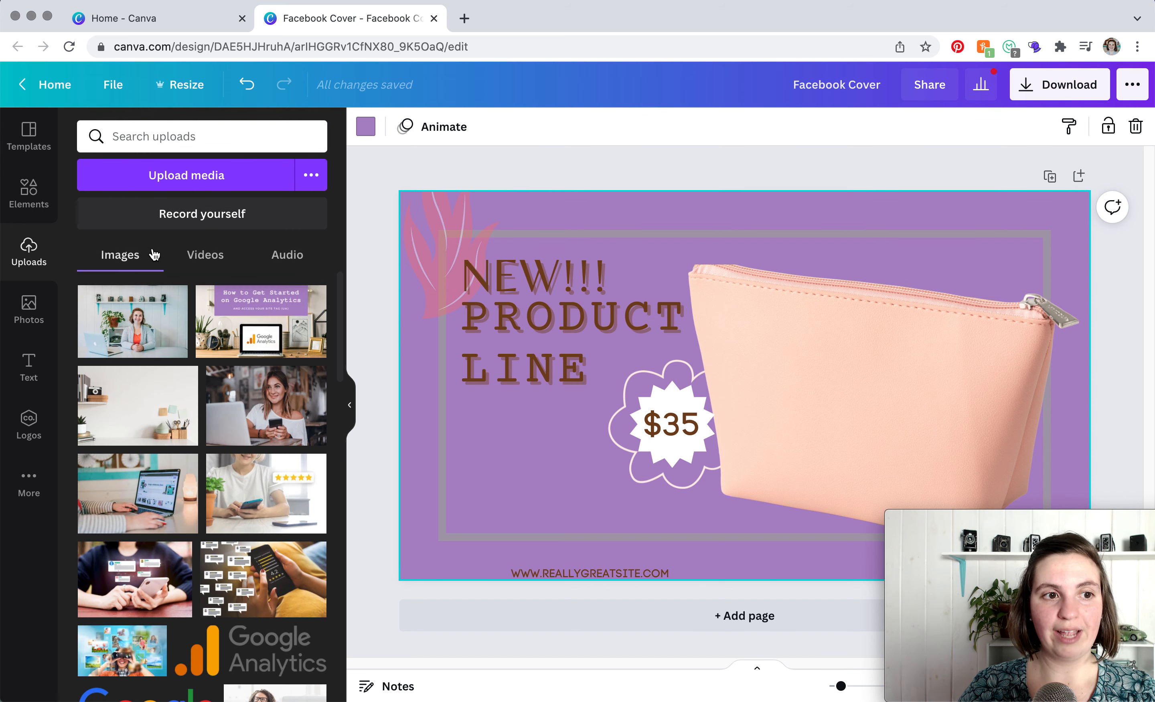
{"action": "left_click", "coordinate": [30, 301]}
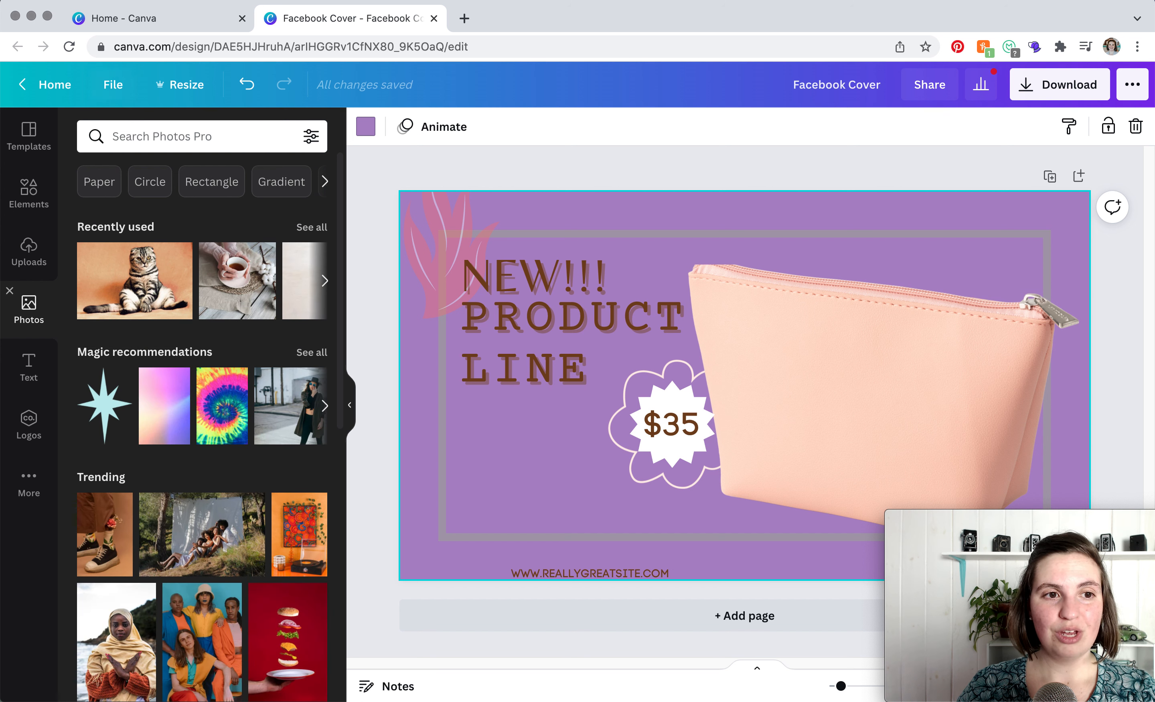
{"action": "left_click", "coordinate": [183, 136]}
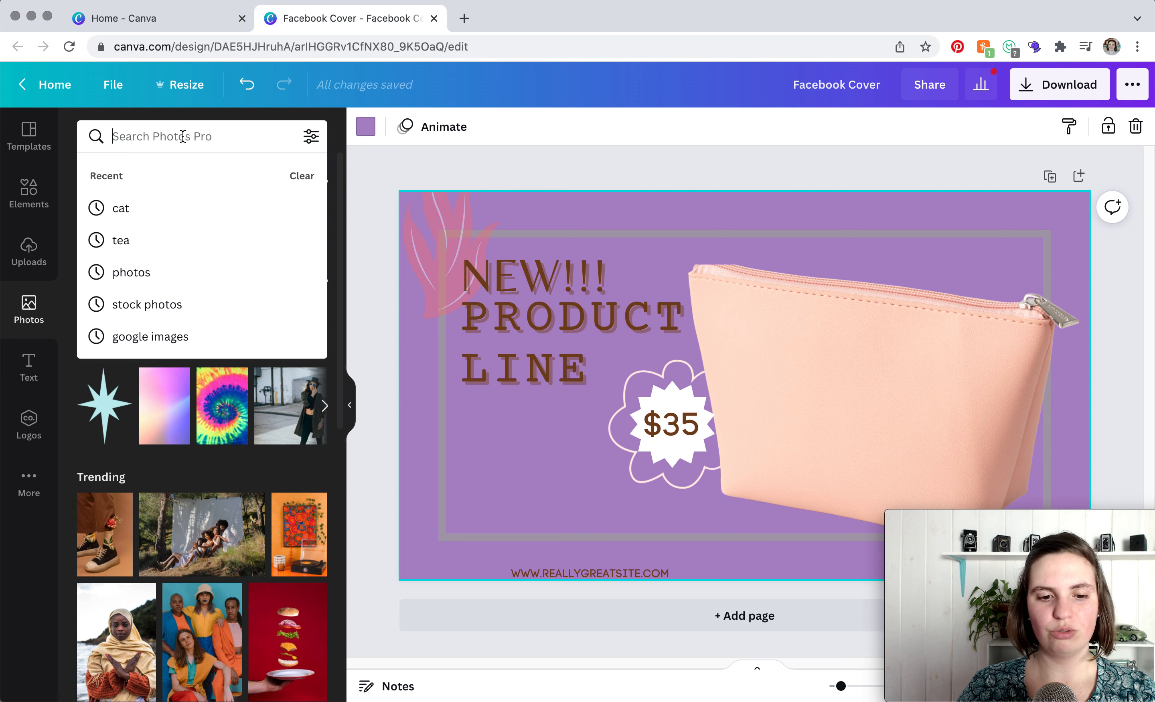
{"action": "type", "text": "tea"}
{"action": "key", "text": "Return"}
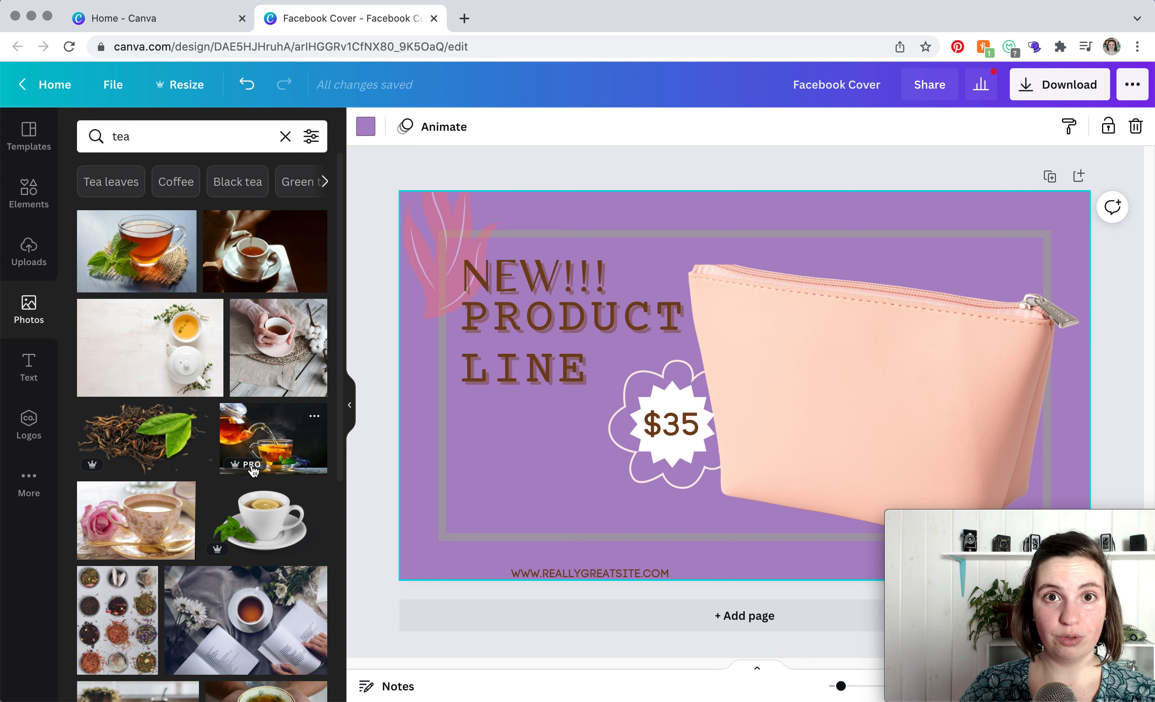
{"action": "left_click", "coordinate": [255, 377]}
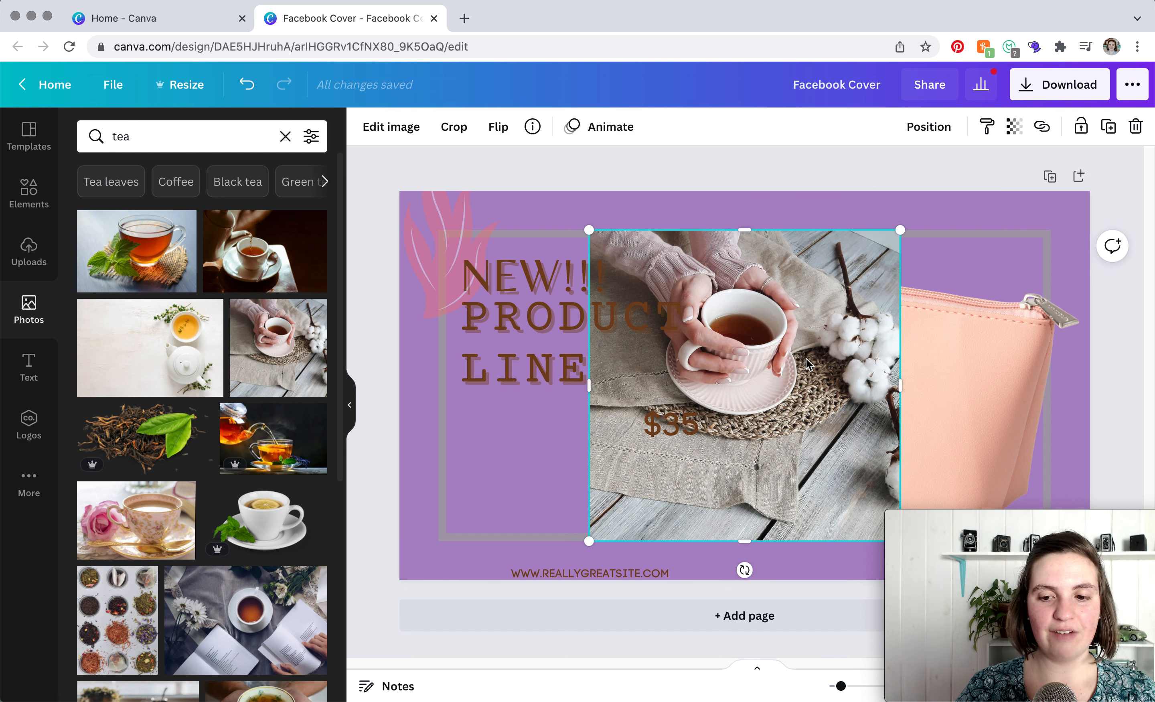
{"action": "key", "text": "Delete"}
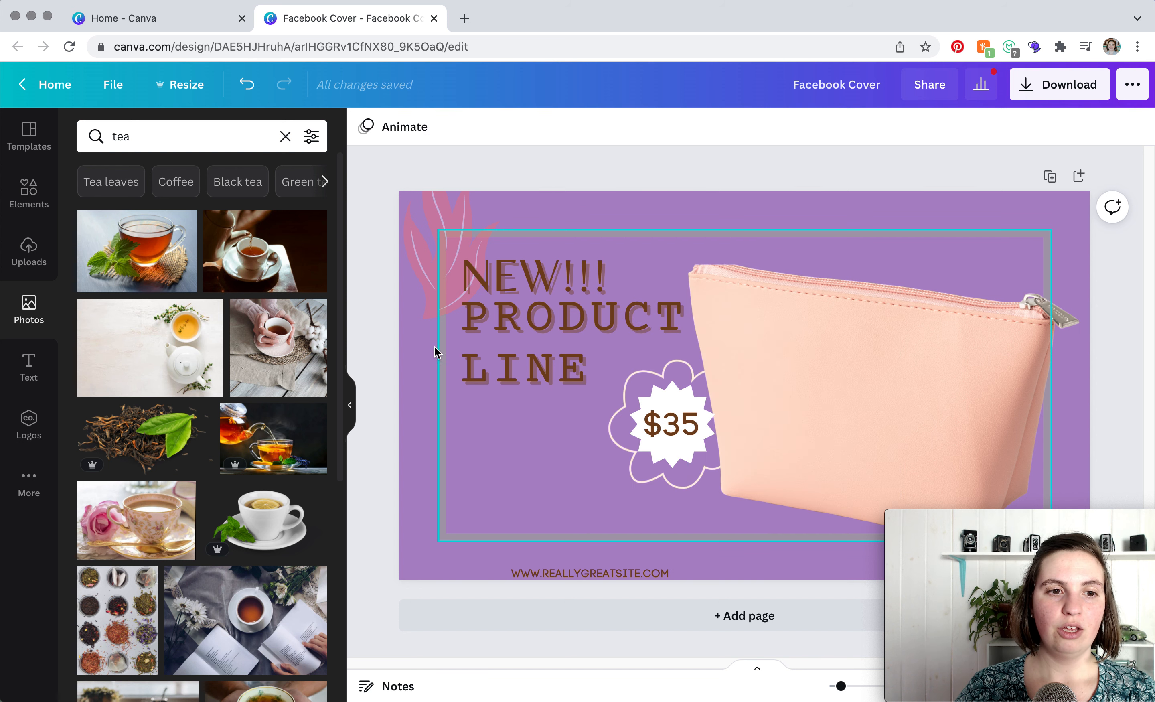
{"action": "left_click_drag", "start_coordinate": [287, 354], "coordinate": [522, 215]}
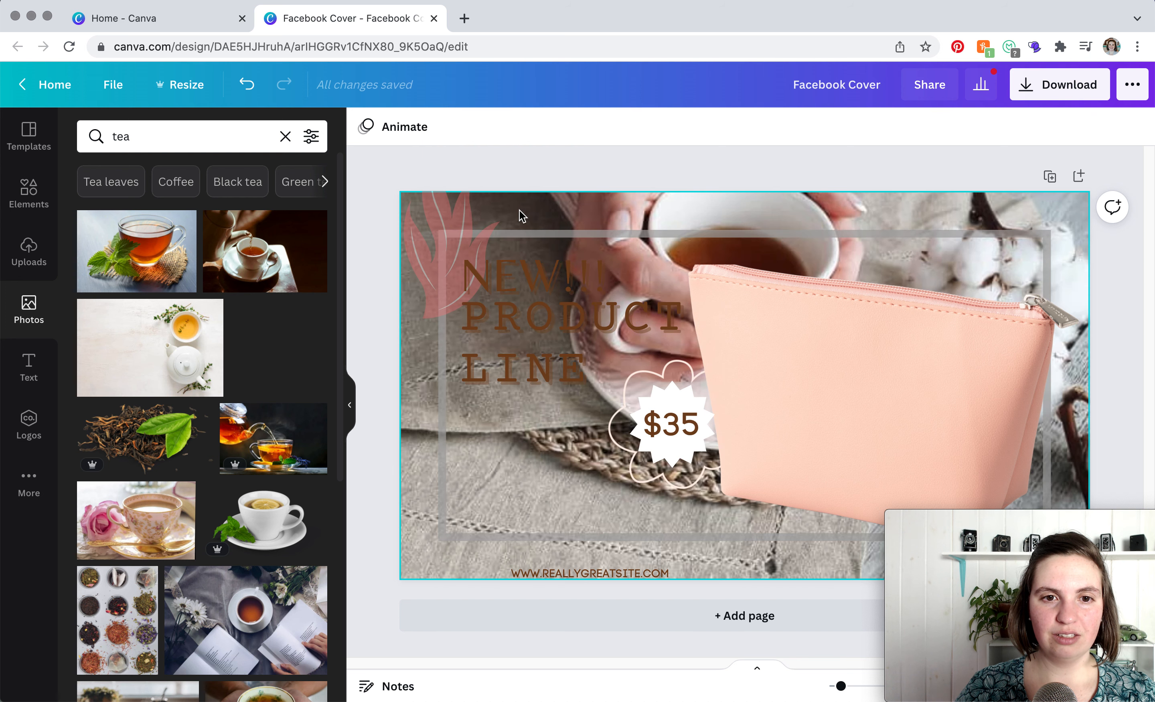
- Crop the tea background photo, enlarging and repositioning it so the cup sits centred in the page
{"action": "left_click", "coordinate": [573, 207]}
{"action": "double_click", "coordinate": [574, 207]}
{"action": "left_click_drag", "start_coordinate": [574, 207], "coordinate": [571, 286]}
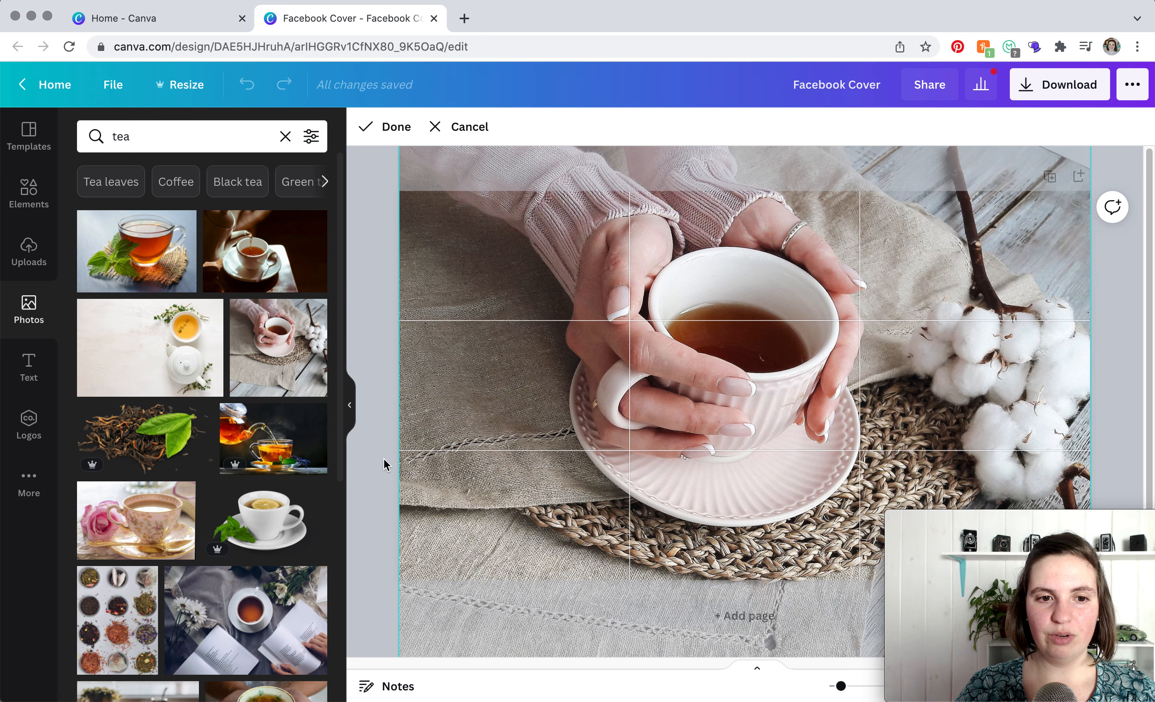
{"action": "left_click", "coordinate": [350, 409]}
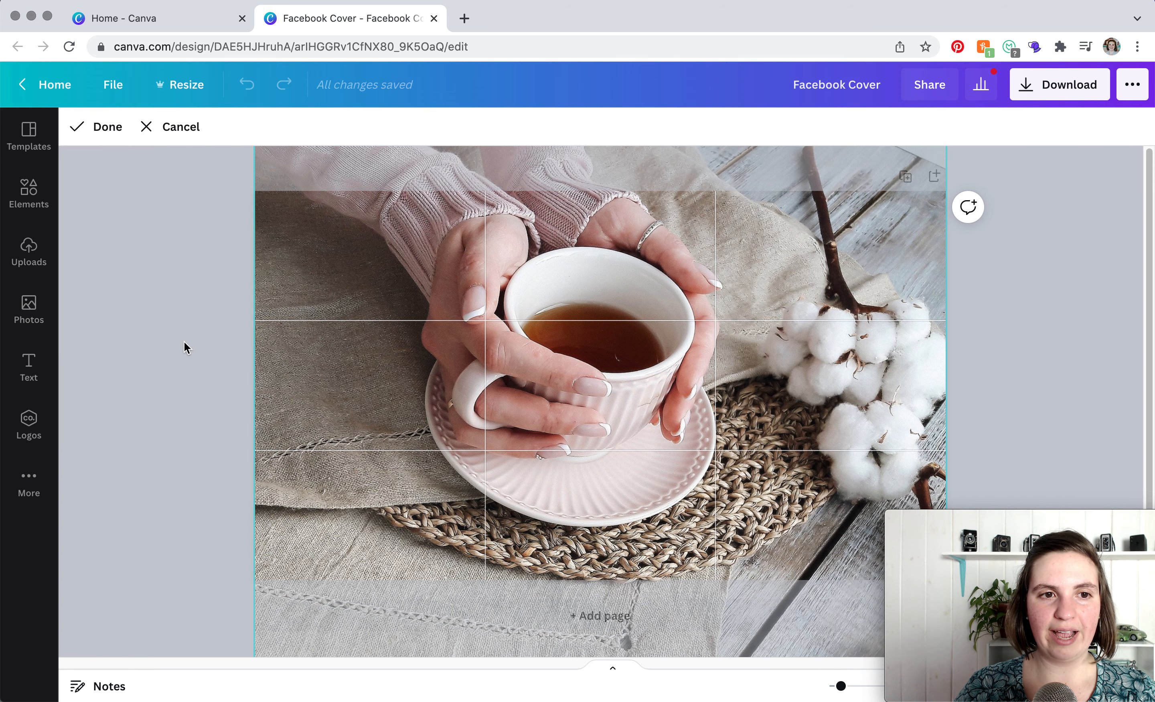
{"action": "scroll", "coordinate": [208, 331], "scroll_direction": "down", "scroll_amount": 3}
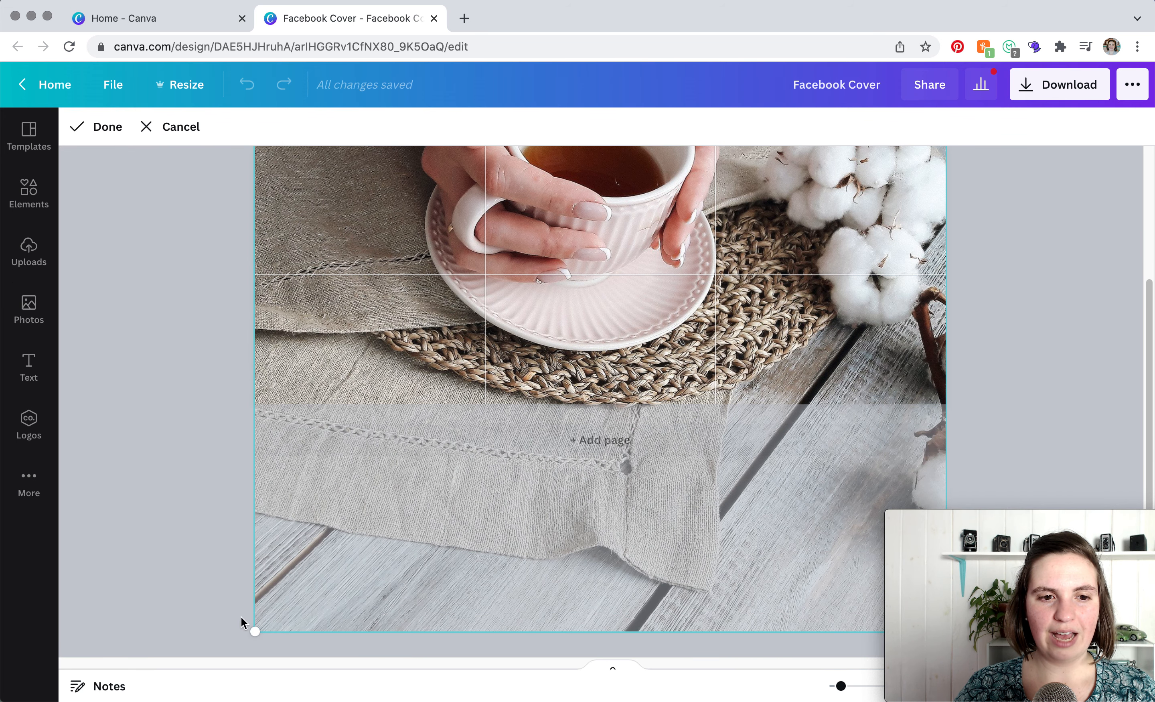
{"action": "left_click_drag", "start_coordinate": [256, 631], "coordinate": [295, 573]}
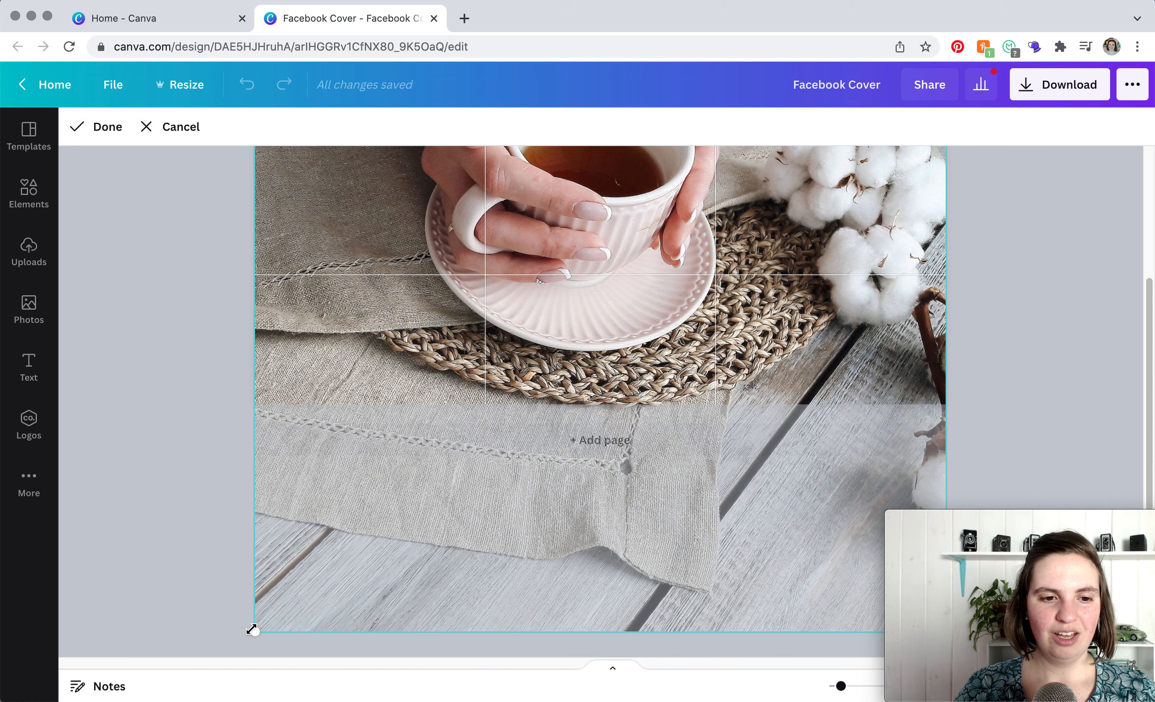
{"action": "left_click_drag", "start_coordinate": [254, 632], "coordinate": [217, 659]}
{"action": "scroll", "coordinate": [451, 515], "scroll_direction": "up", "scroll_amount": 4}
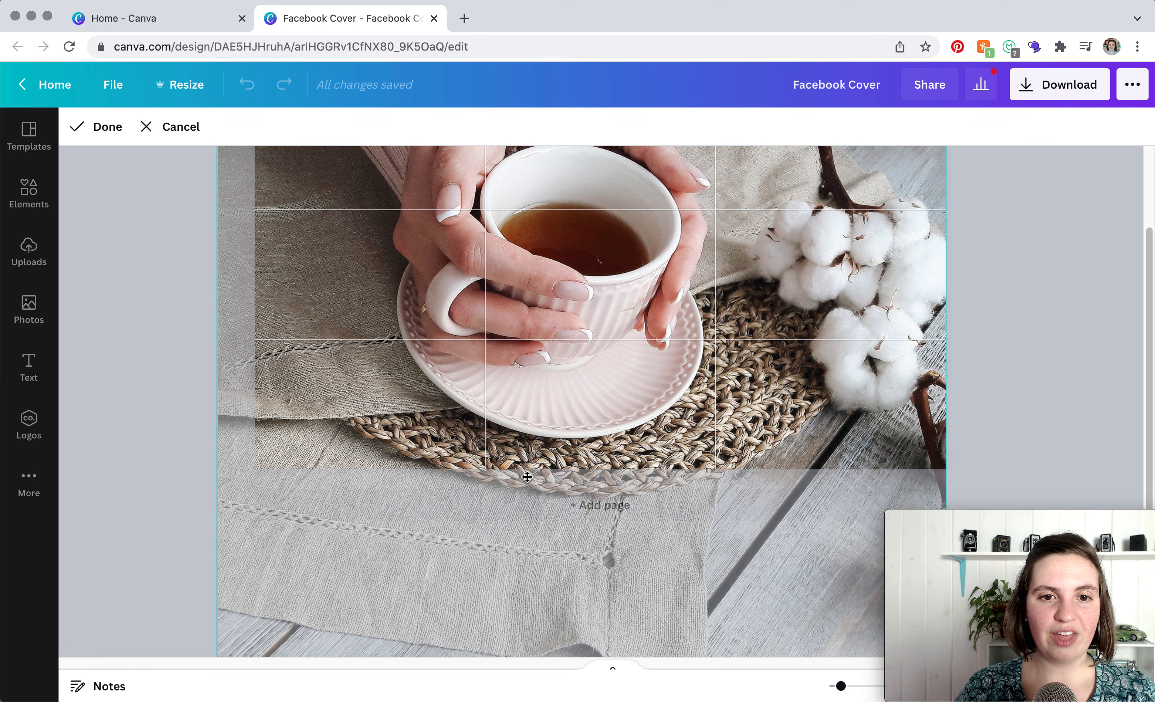
{"action": "mouse_move", "coordinate": [528, 413]}
{"action": "left_mouse_down"}
{"action": "mouse_move", "coordinate": [530, 398]}
{"action": "mouse_move", "coordinate": [531, 408]}
{"action": "left_mouse_up"}
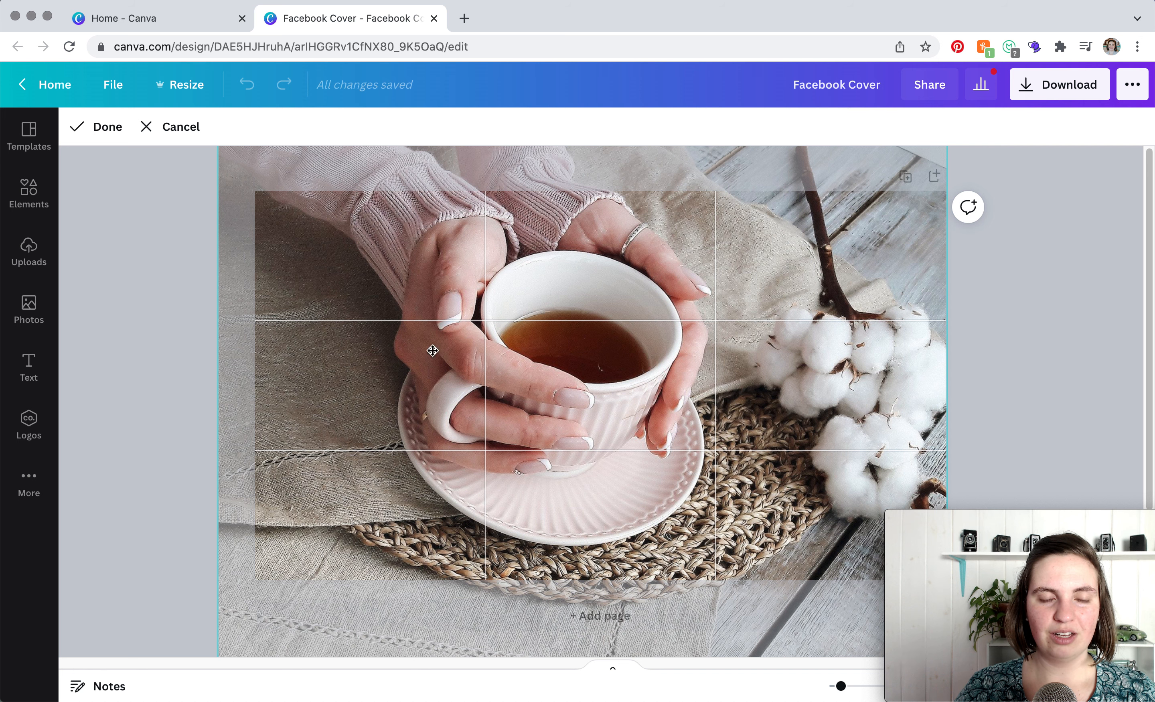
{"action": "left_click", "coordinate": [121, 127]}
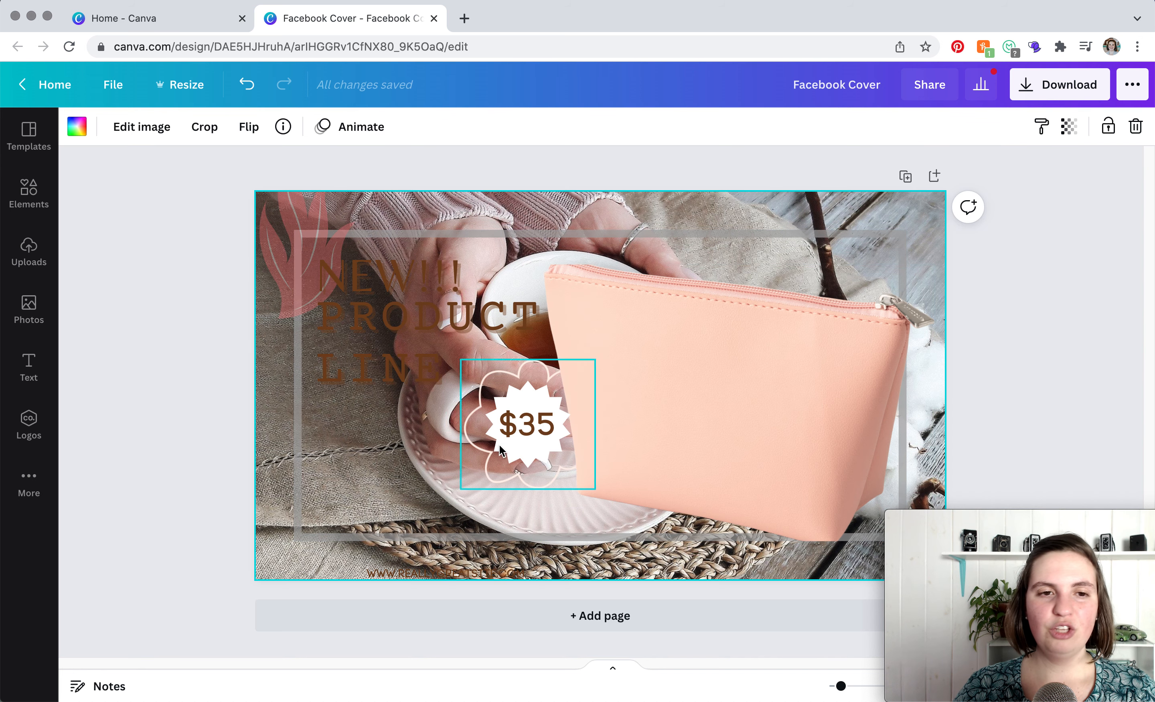
- Delete the pink bag product image from the cover
{"action": "left_click", "coordinate": [744, 351]}
{"action": "left_click_drag", "start_coordinate": [744, 351], "coordinate": [763, 320]}
{"action": "key", "text": "Delete"}
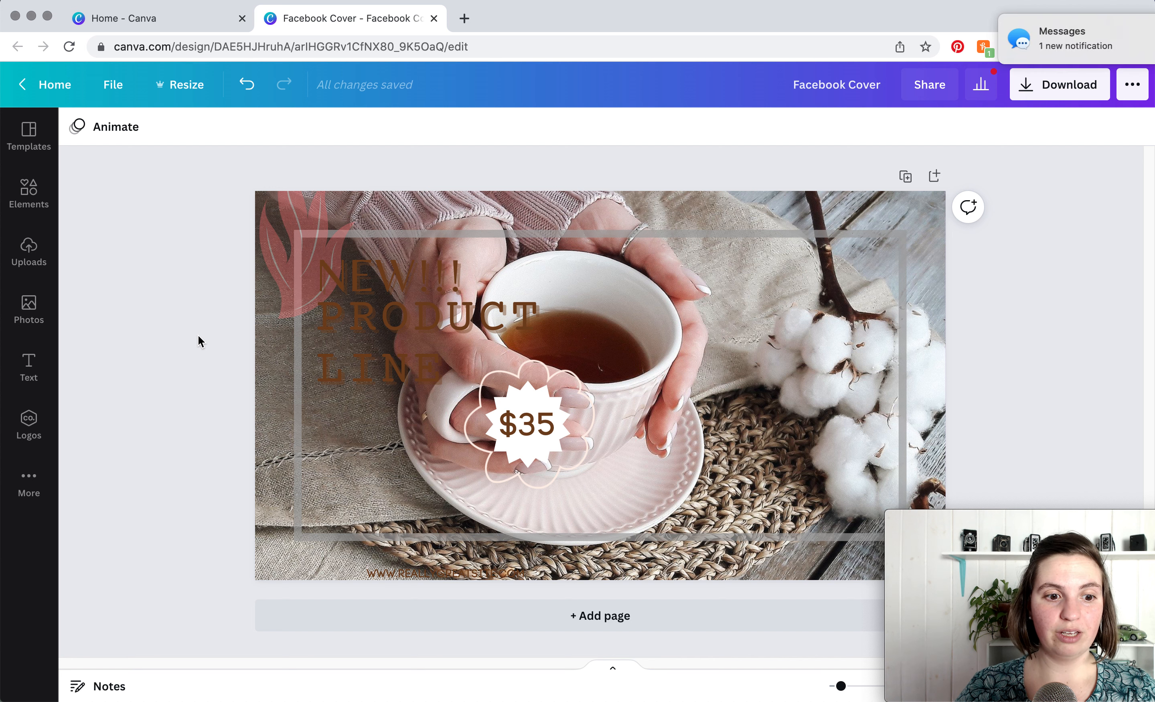
- Add a second page to the design and switch to it in the page thumbnails
{"action": "left_click", "coordinate": [436, 619]}
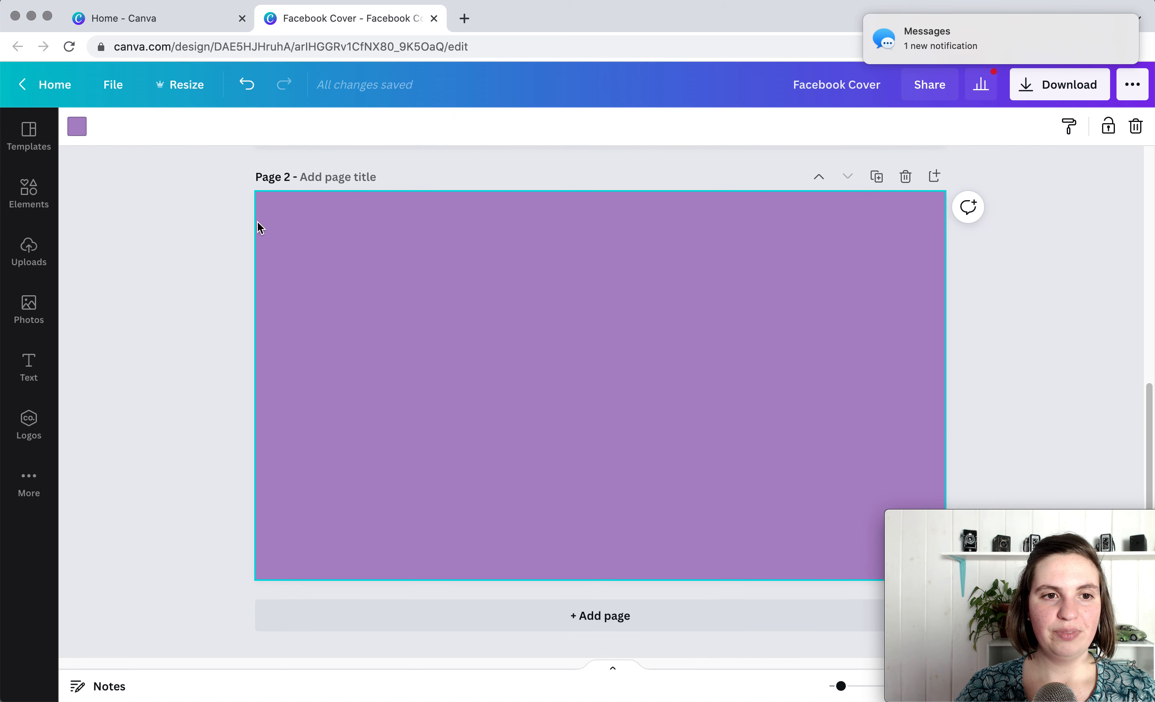
{"action": "left_click", "coordinate": [80, 132]}
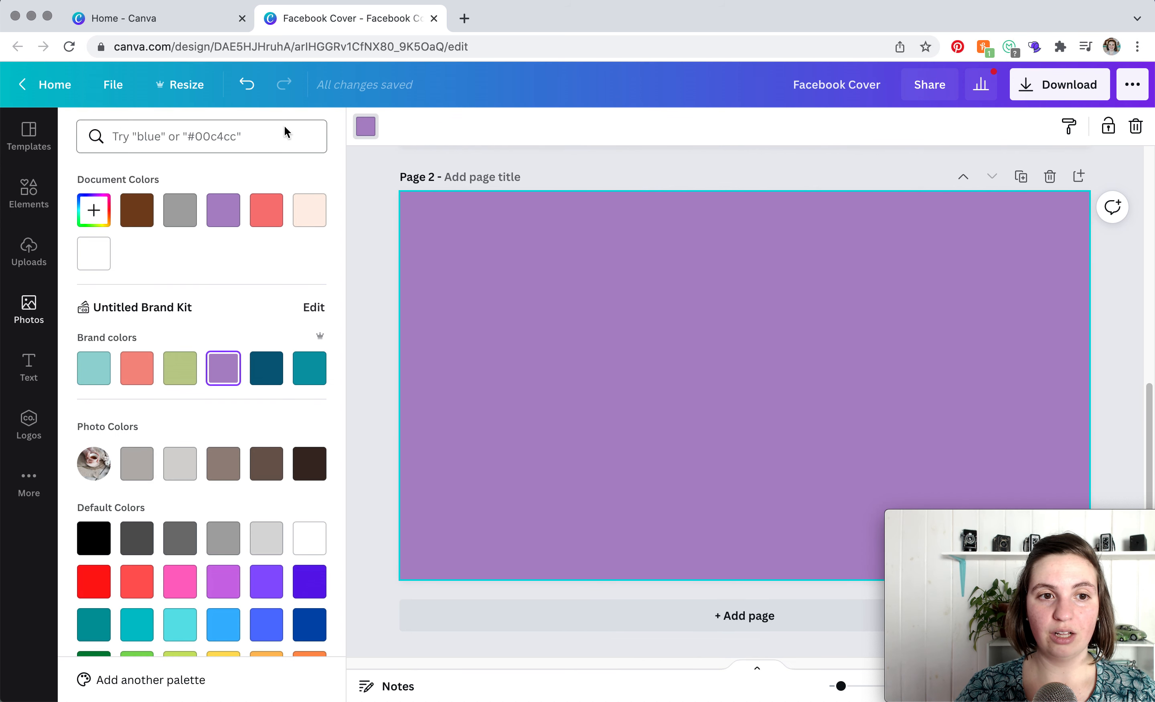
{"action": "left_click", "coordinate": [376, 223]}
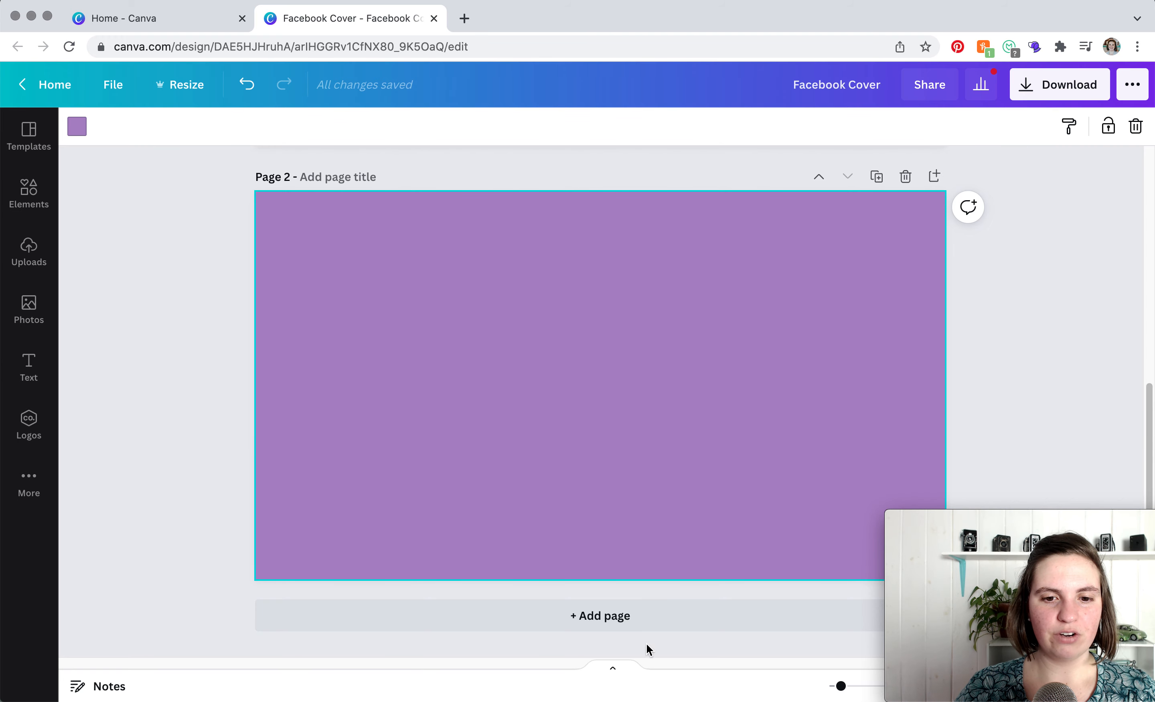
{"action": "left_click", "coordinate": [614, 668]}
{"action": "left_click", "coordinate": [102, 629]}
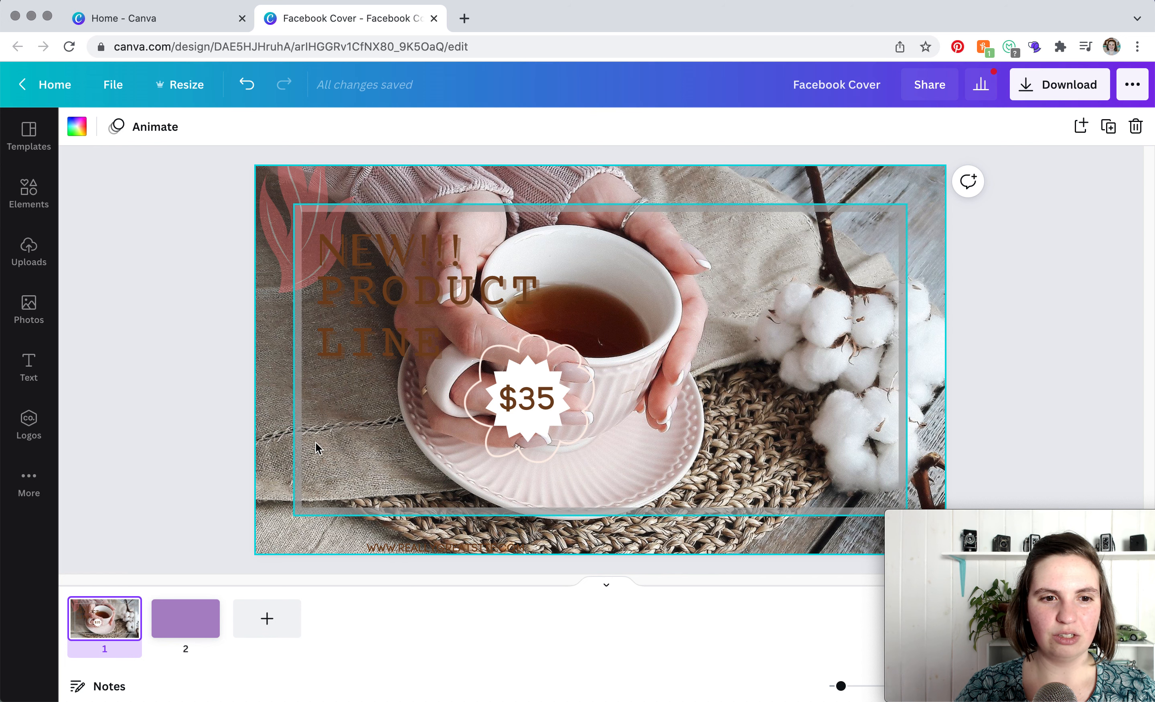
{"action": "left_click", "coordinate": [192, 619]}
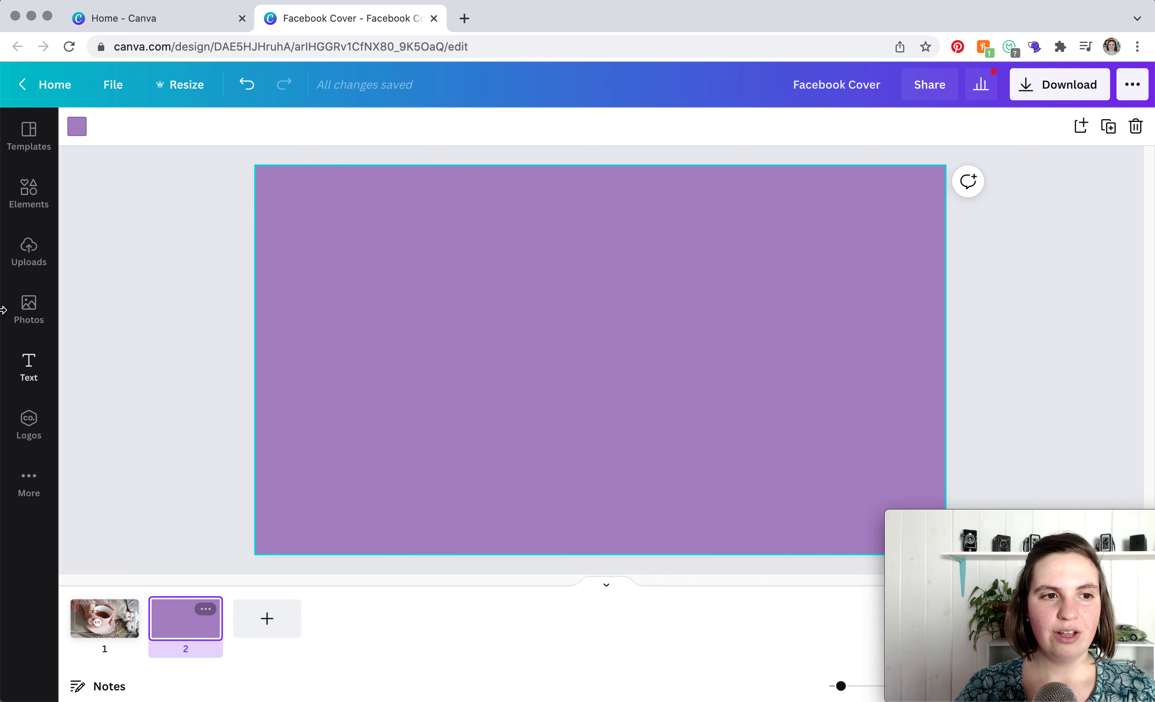
- Search elements for box and add a square line frame to page 2, enlarging it to about 60% of the page height
{"action": "left_click", "coordinate": [29, 192]}
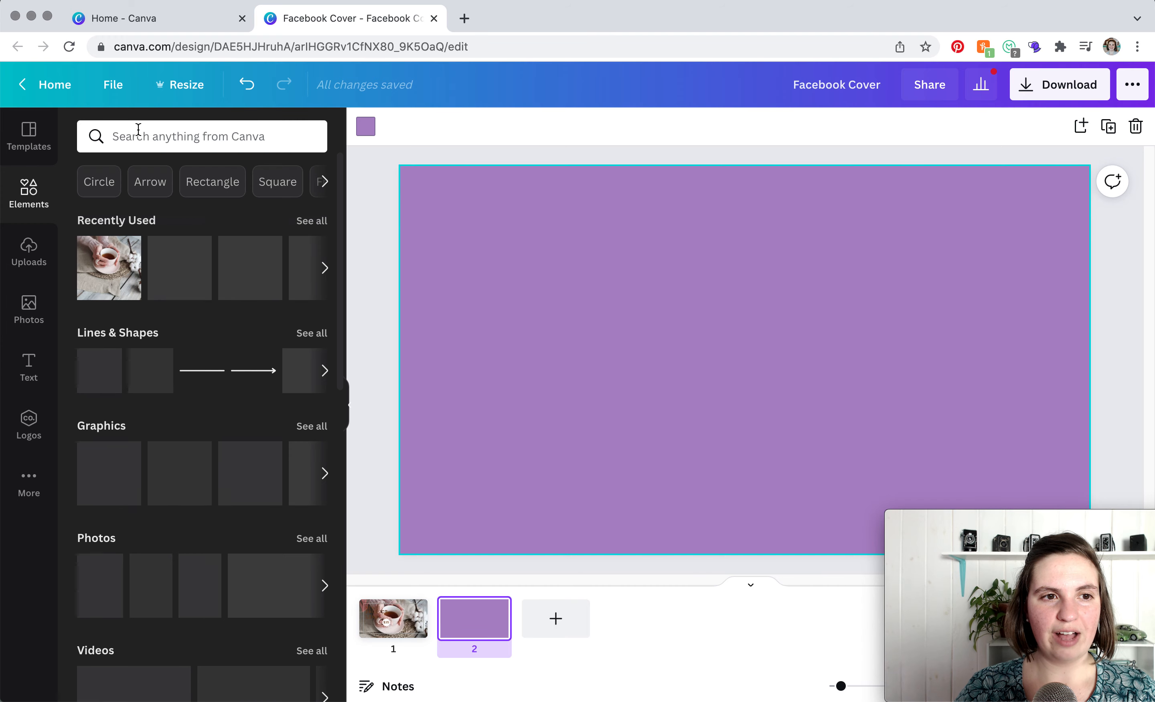
{"action": "left_click", "coordinate": [141, 135]}
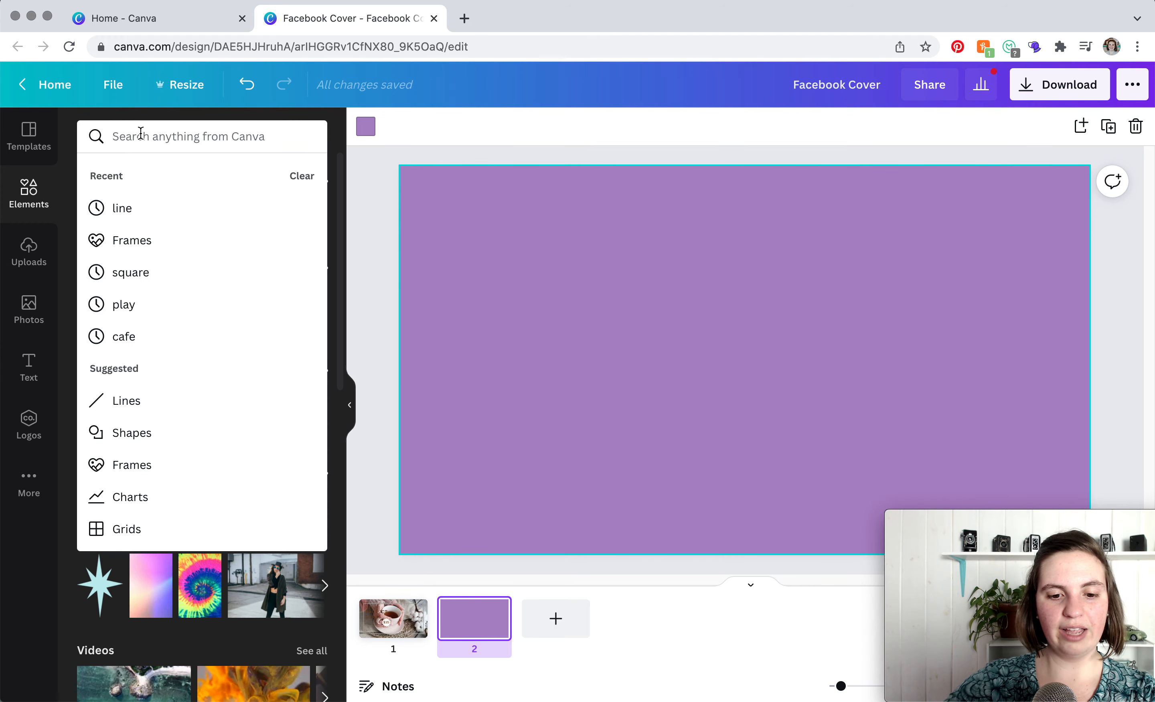
{"action": "type", "text": "box"}
{"action": "key", "text": "Return"}
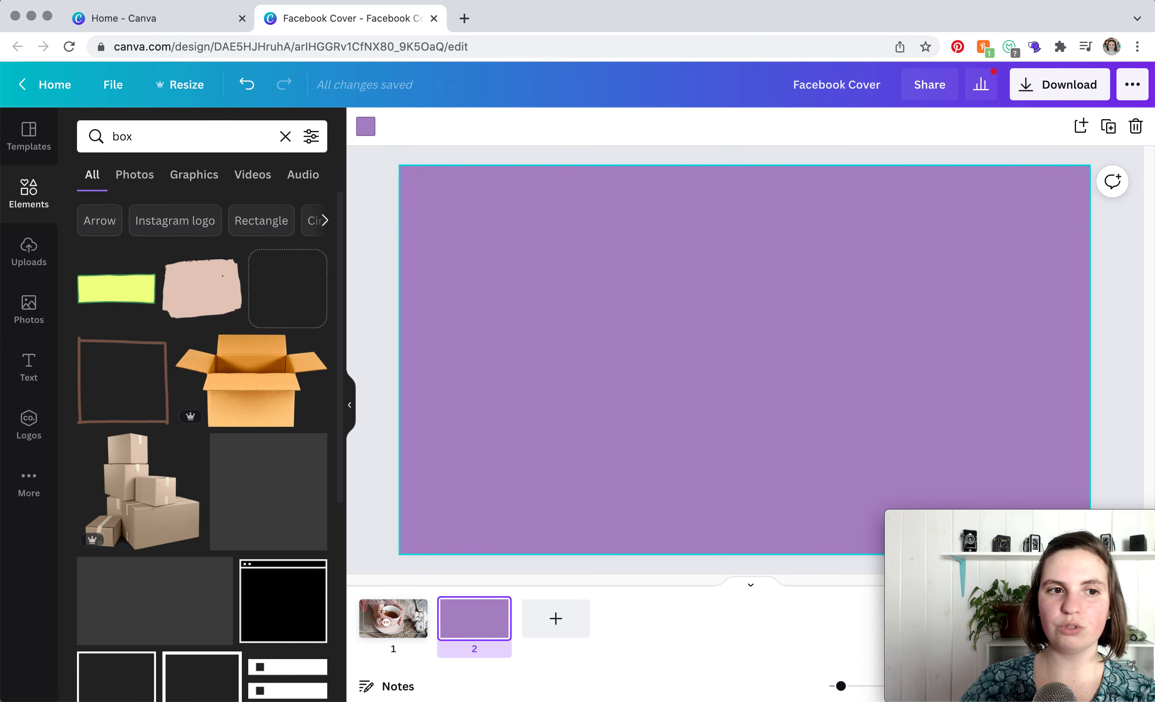
{"action": "scroll", "coordinate": [160, 496], "scroll_direction": "down", "scroll_amount": 4}
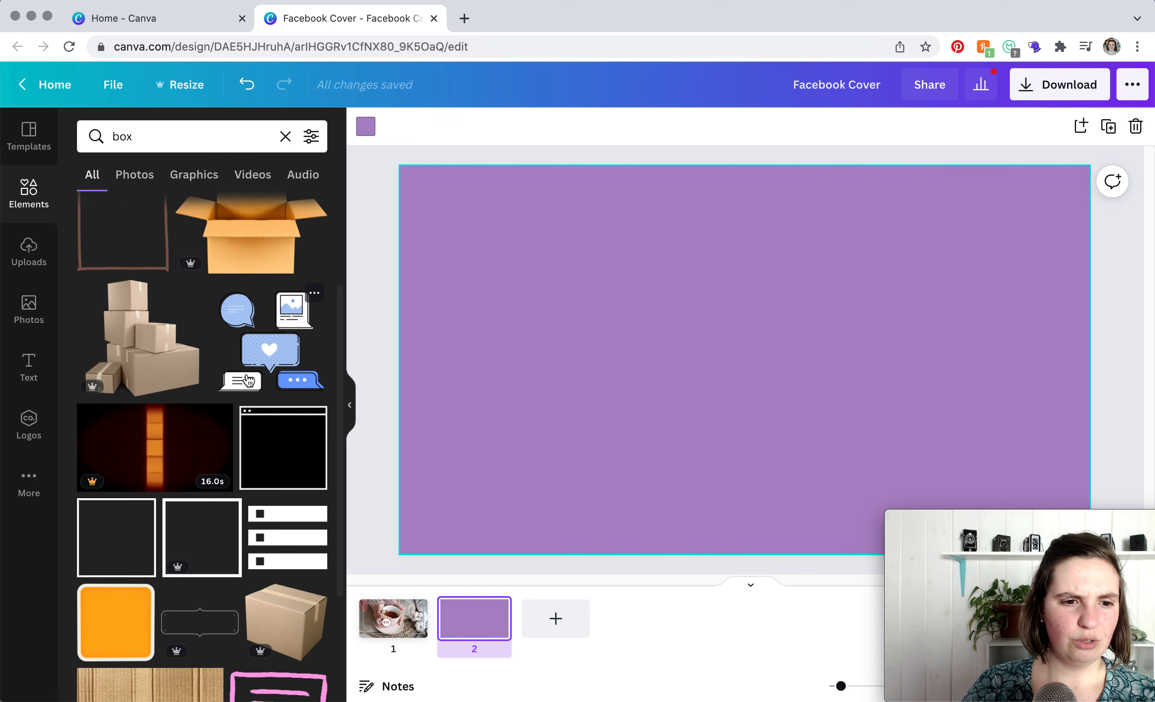
{"action": "left_click", "coordinate": [143, 493]}
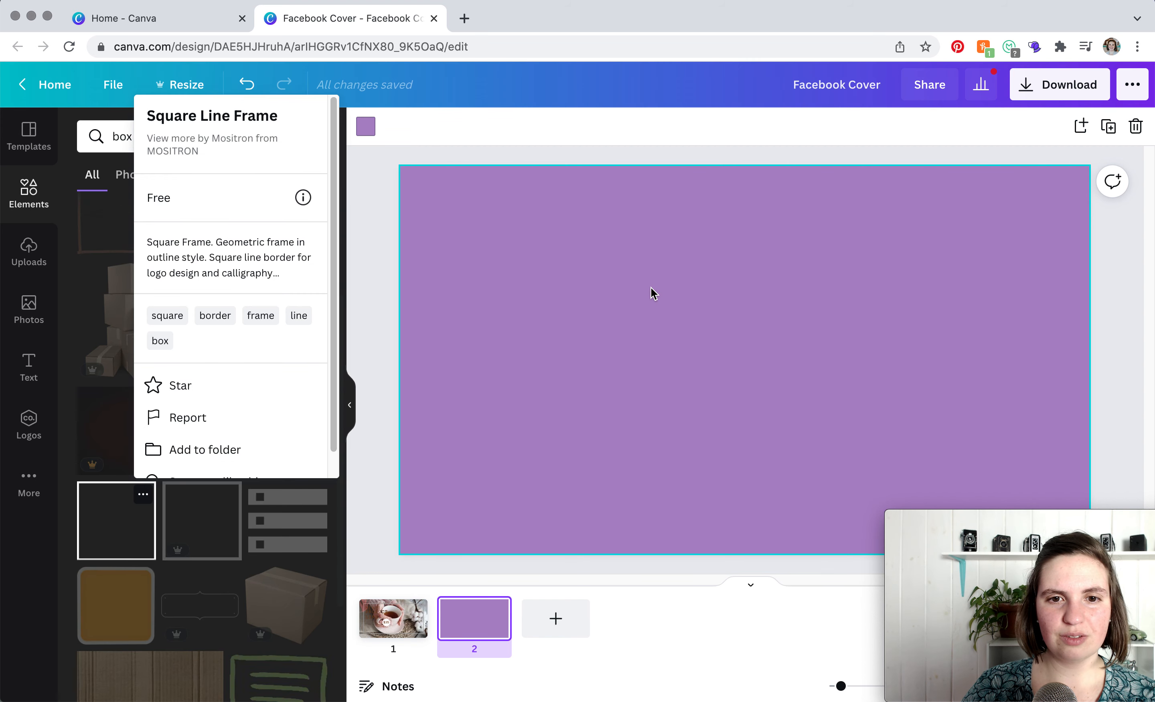
{"action": "left_click", "coordinate": [127, 528]}
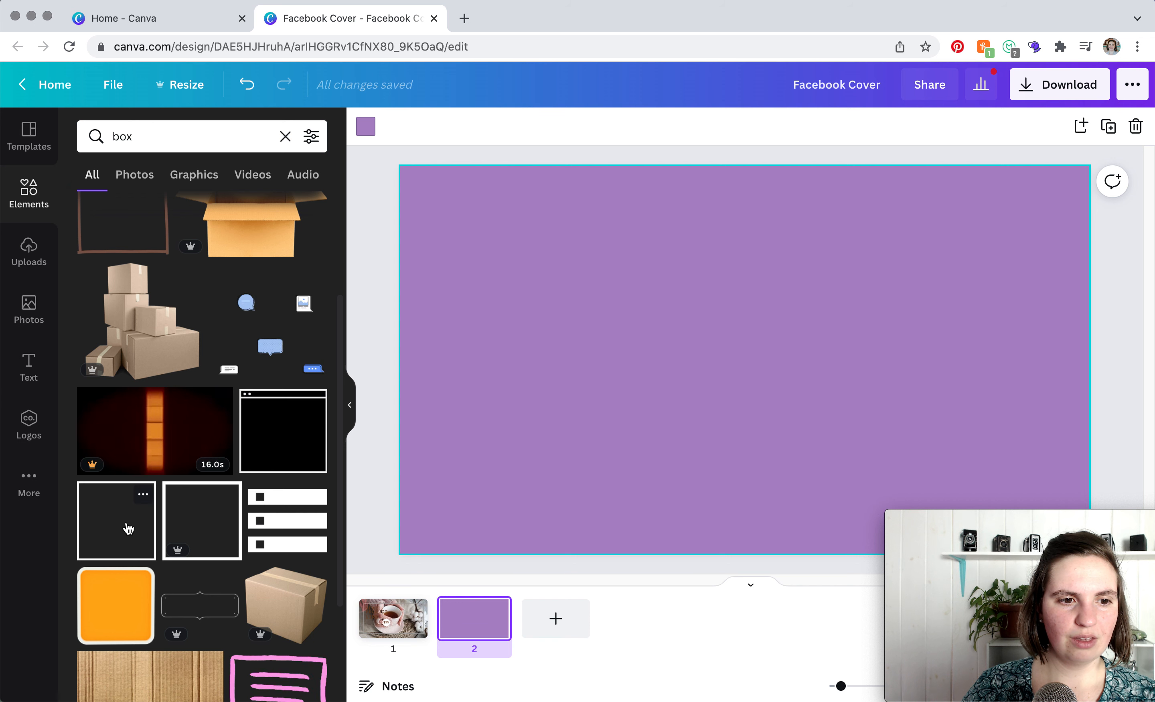
{"action": "left_click", "coordinate": [127, 528]}
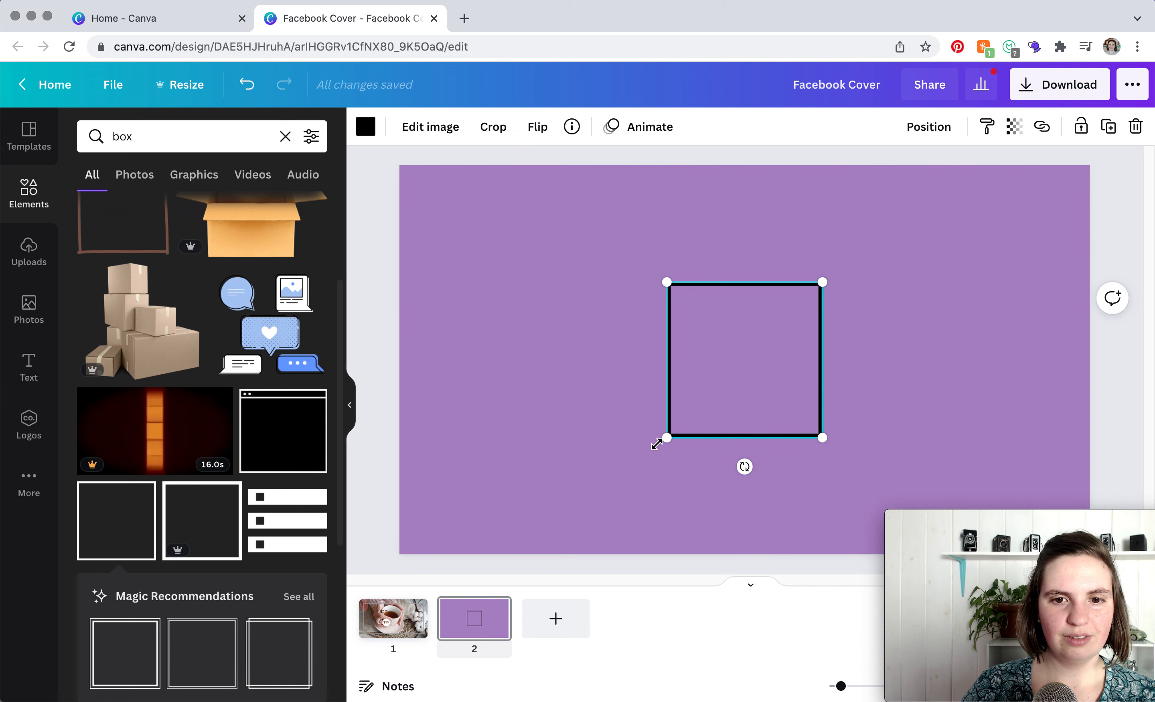
{"action": "left_click_drag", "start_coordinate": [674, 435], "coordinate": [578, 502]}
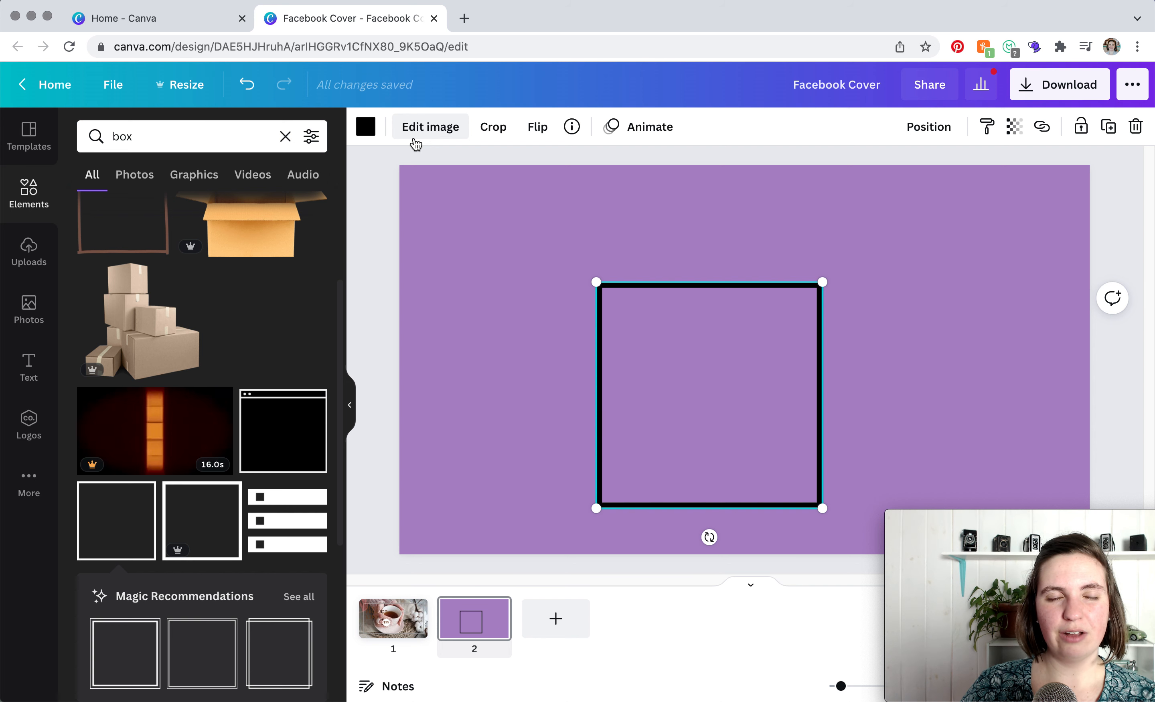
- Browse the box photos, then search the element library for frame elements and scroll through them
{"action": "left_click", "coordinate": [126, 178]}
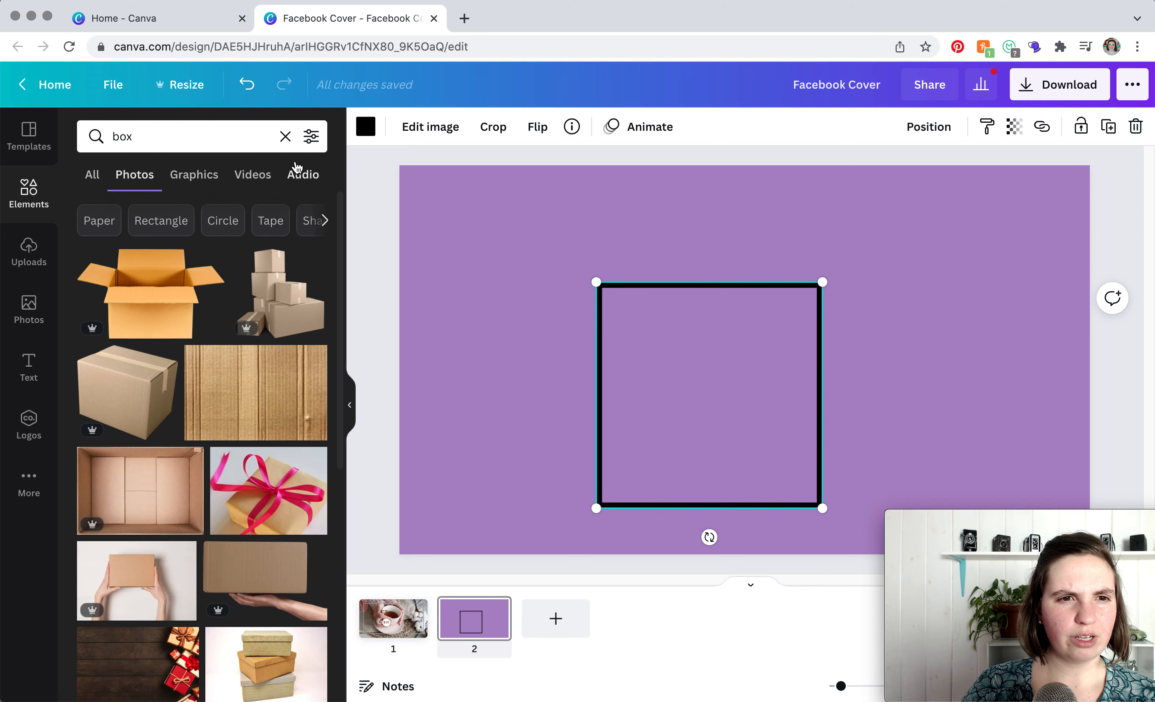
{"action": "left_click", "coordinate": [285, 136]}
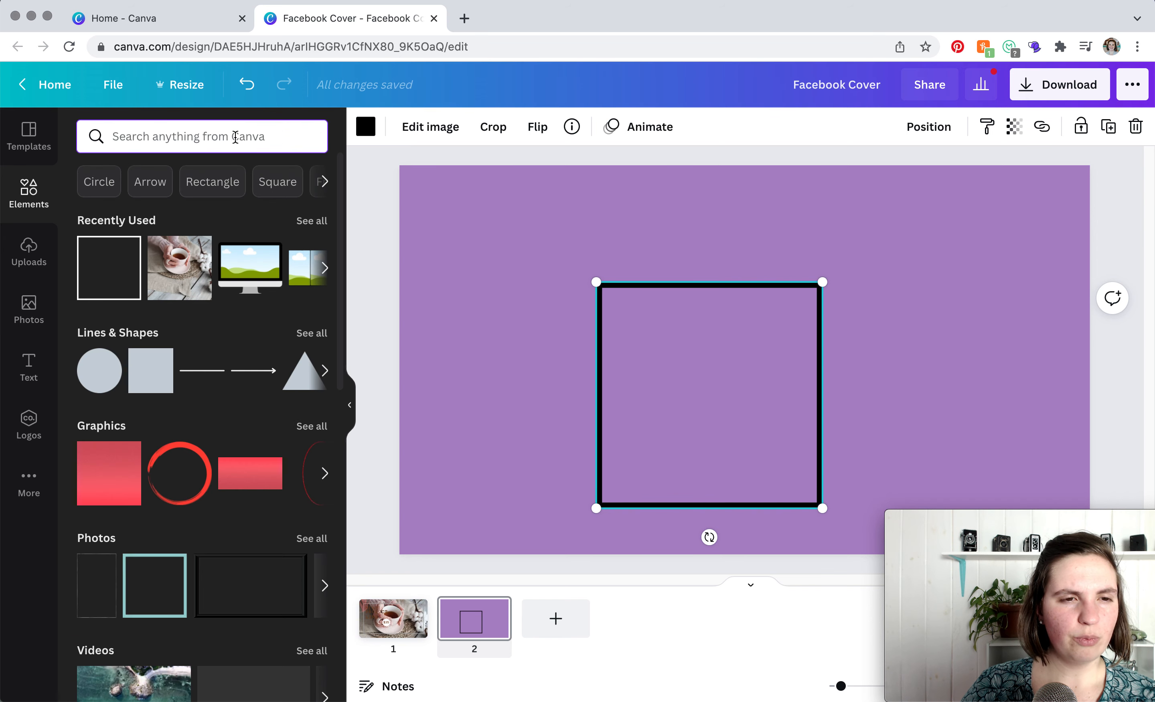
{"action": "left_click", "coordinate": [326, 182]}
{"action": "left_click", "coordinate": [100, 181]}
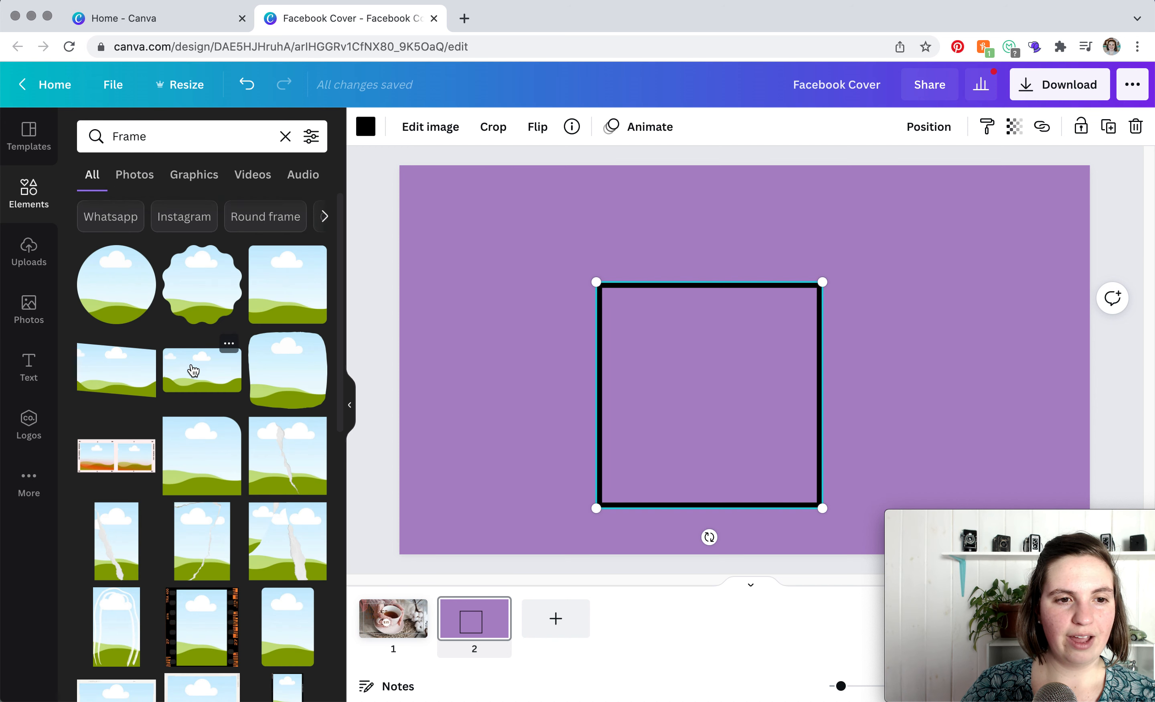
{"action": "scroll", "coordinate": [193, 370], "scroll_direction": "down", "scroll_amount": 7}
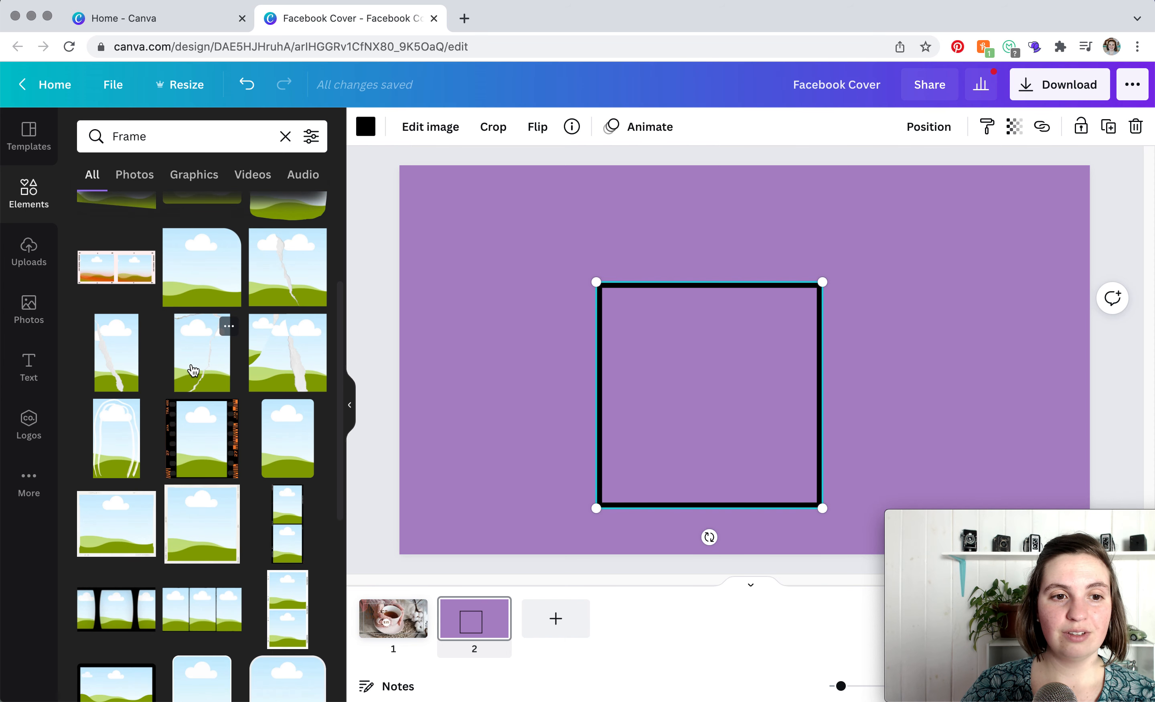
{"action": "scroll", "coordinate": [194, 370], "scroll_direction": "down", "scroll_amount": 3}
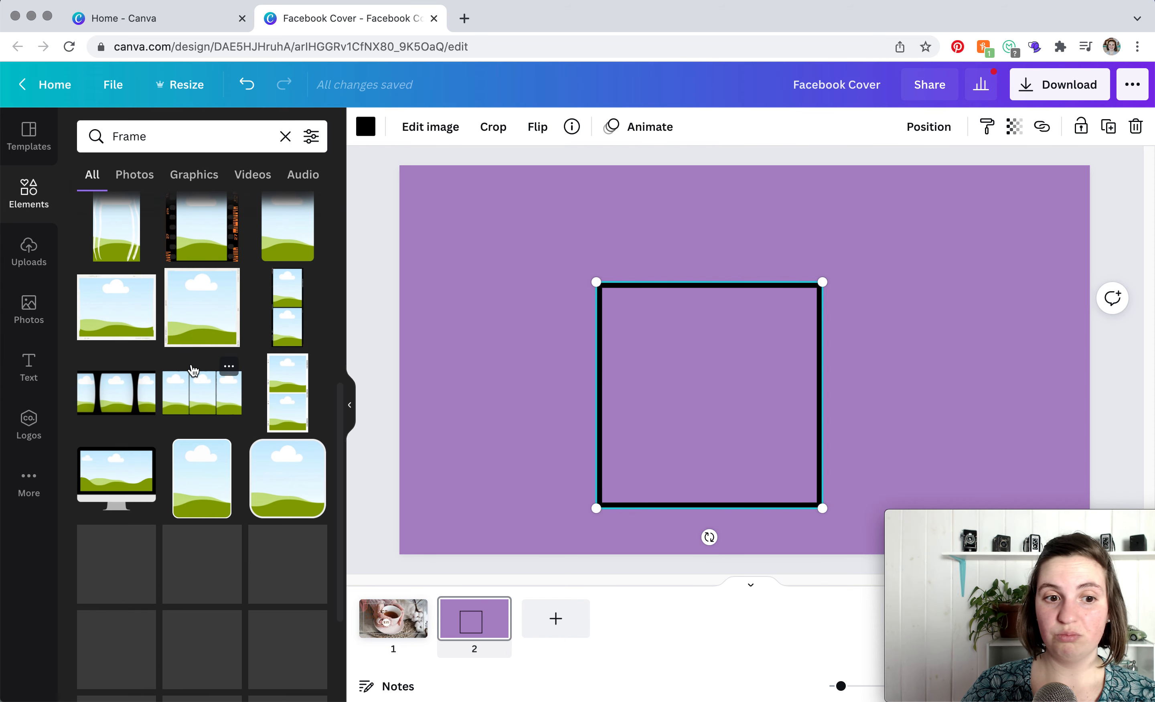
{"action": "scroll", "coordinate": [193, 370], "scroll_direction": "down", "scroll_amount": 5}
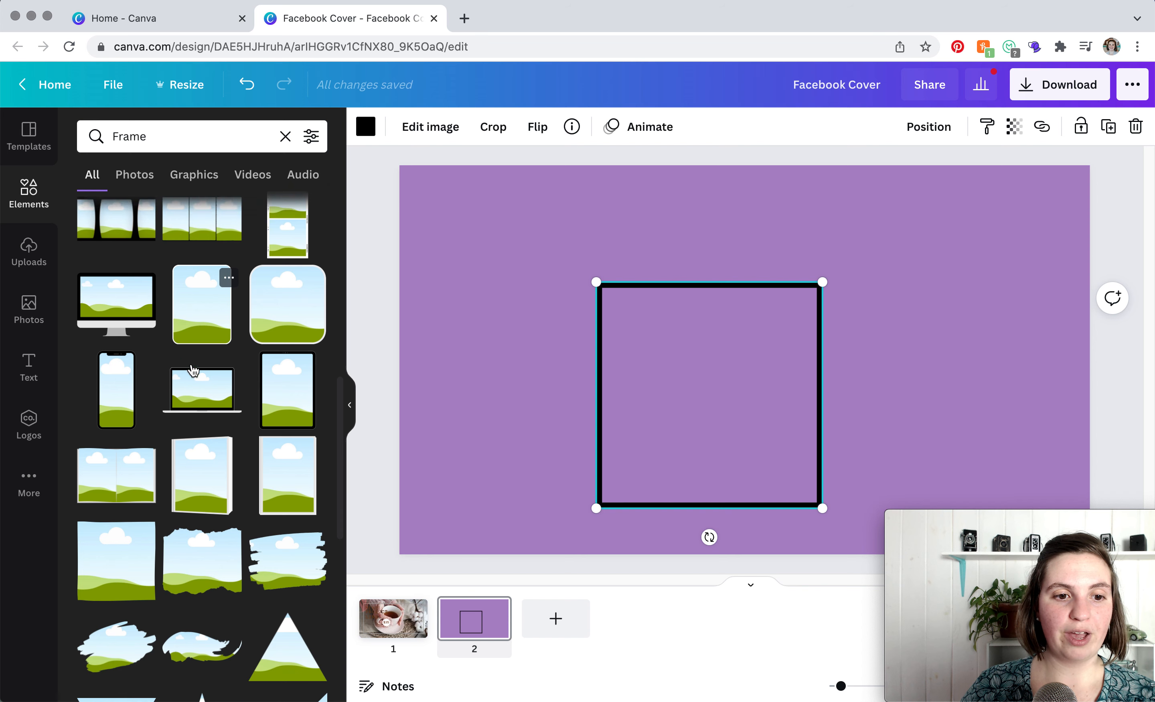
{"action": "scroll", "coordinate": [193, 370], "scroll_direction": "down", "scroll_amount": 1}
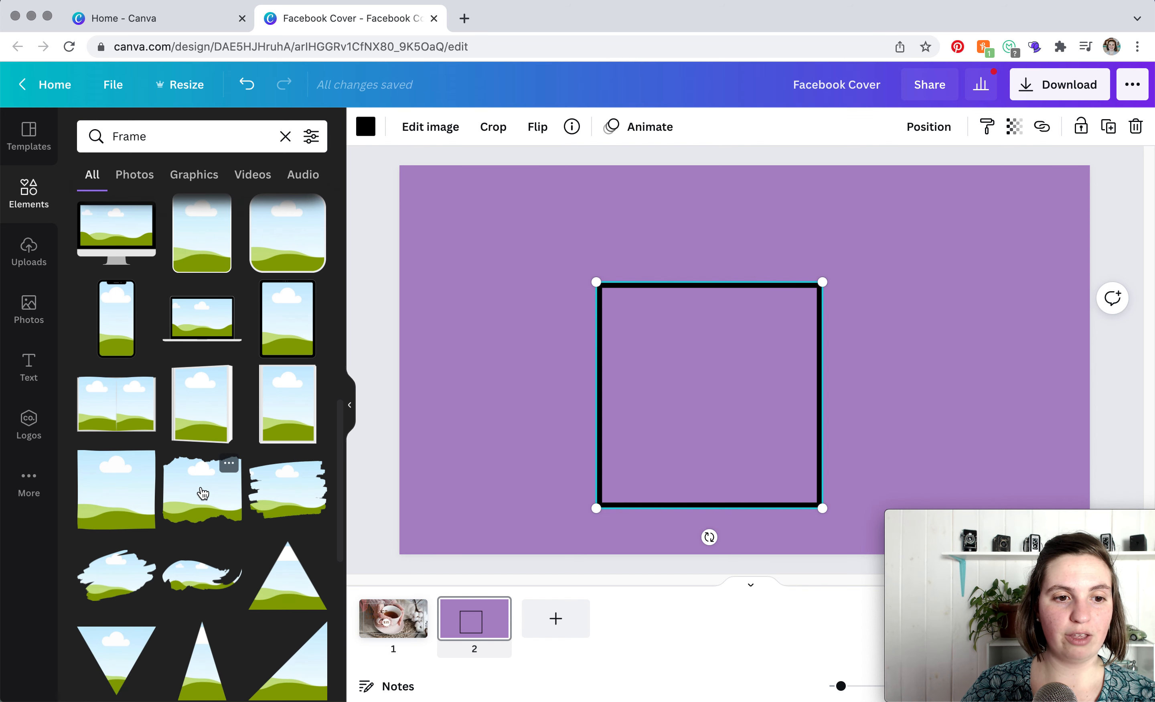
{"action": "scroll", "coordinate": [203, 494], "scroll_direction": "up", "scroll_amount": 5}
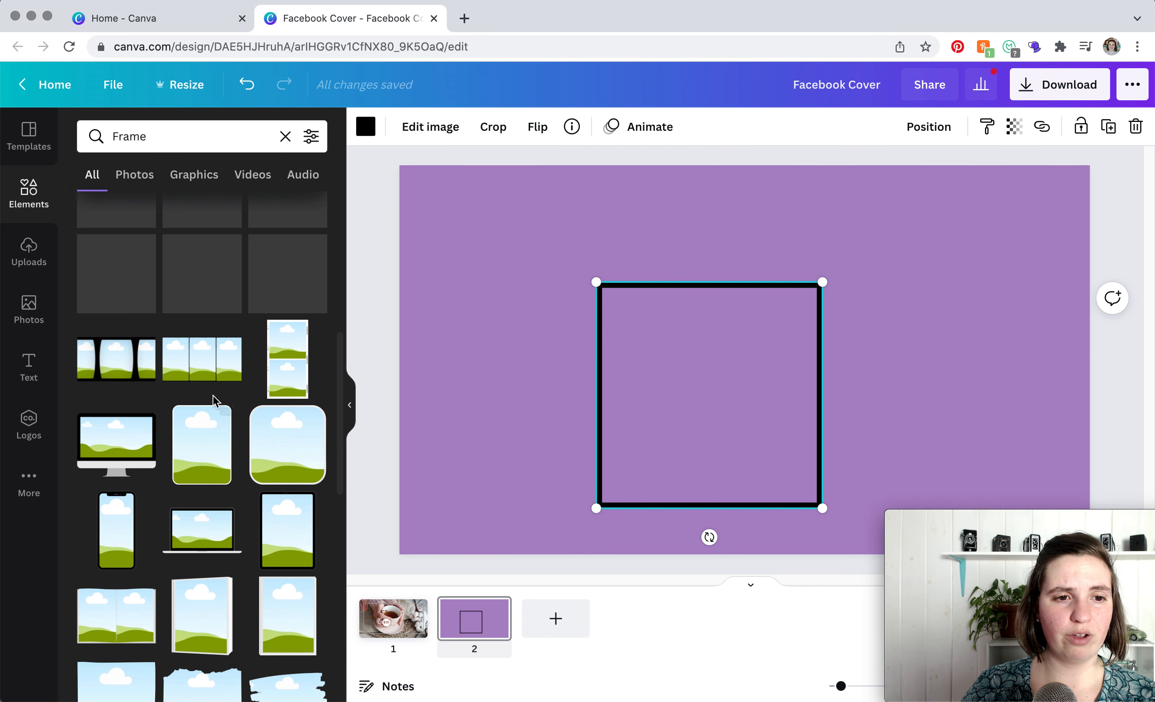
{"action": "left_click", "coordinate": [200, 365]}
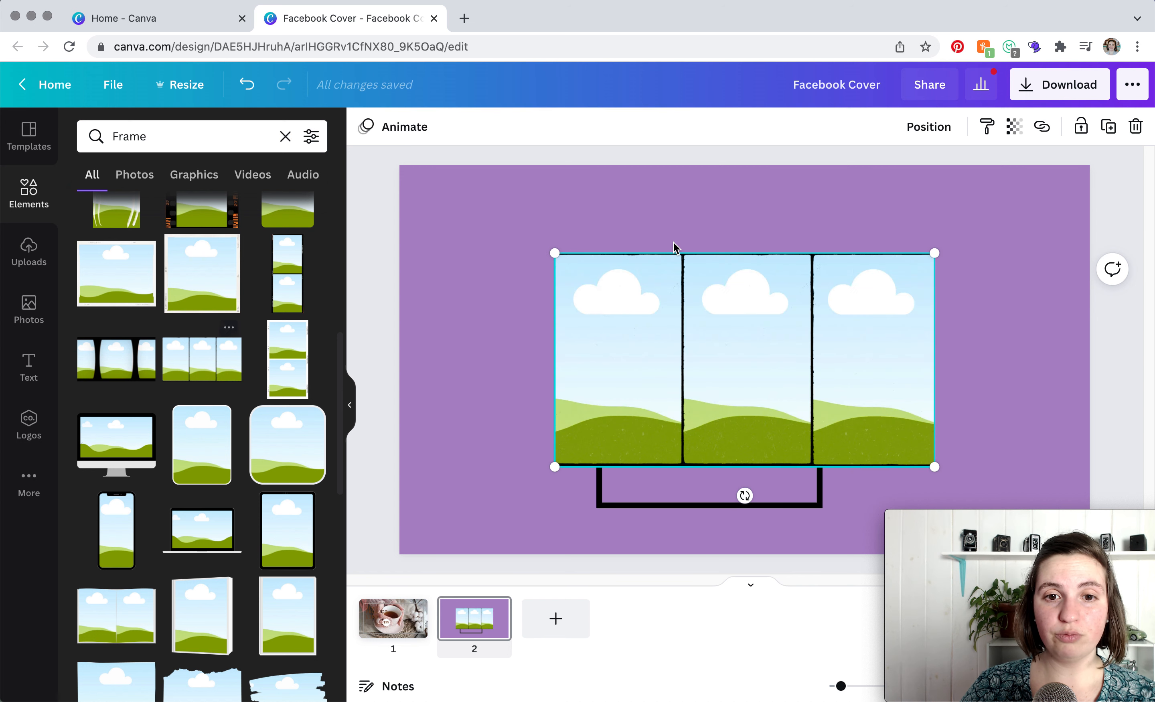
{"action": "left_click_drag", "start_coordinate": [722, 309], "coordinate": [763, 262]}
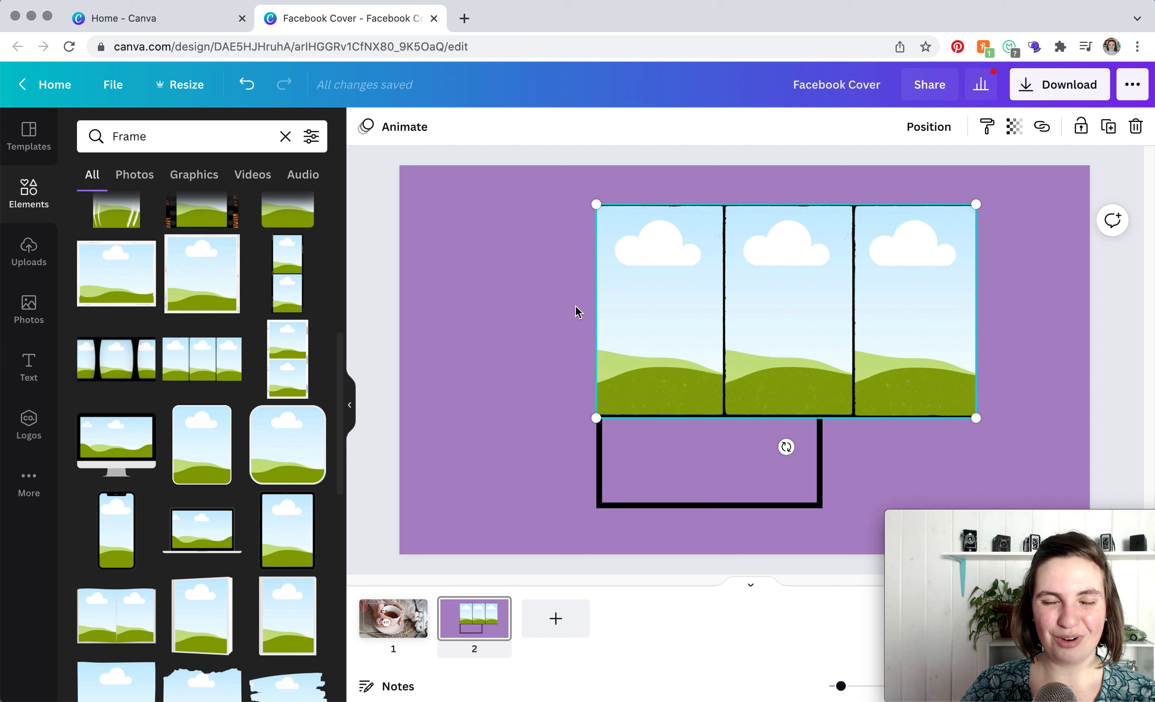
{"action": "key", "text": "Delete"}
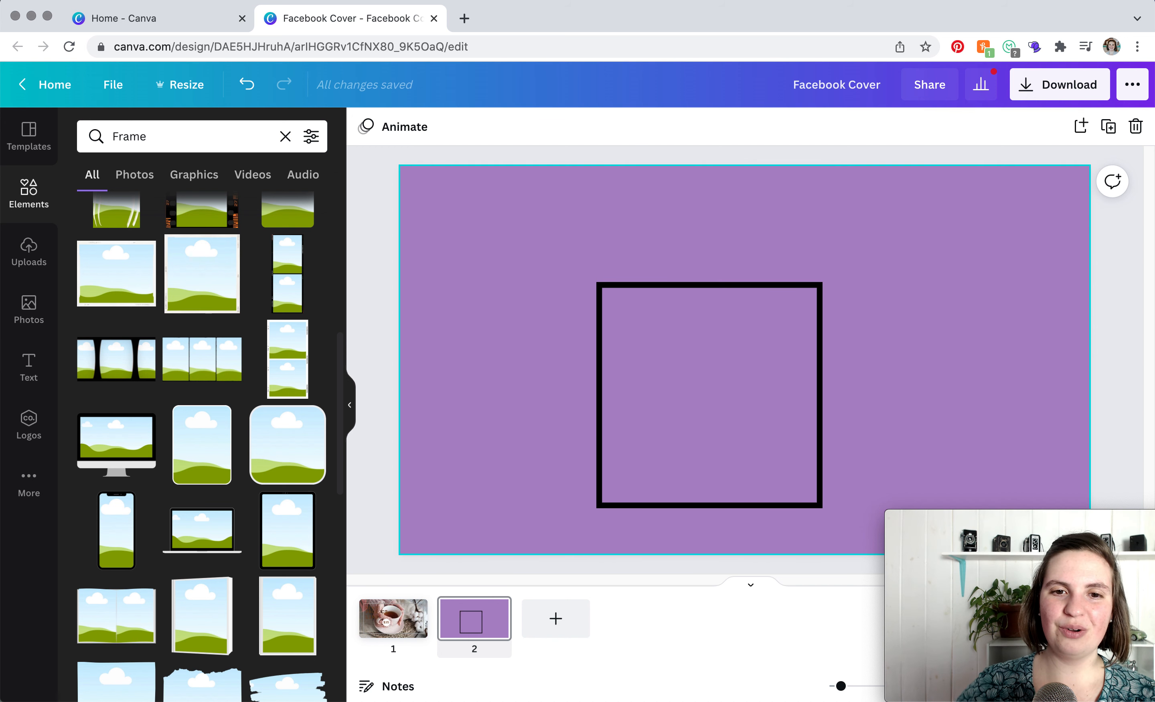
- Move the square line frame to the page's upper-left area and add a body text box beneath it
{"action": "left_click", "coordinate": [667, 293]}
{"action": "left_click_drag", "start_coordinate": [667, 294], "coordinate": [514, 205]}
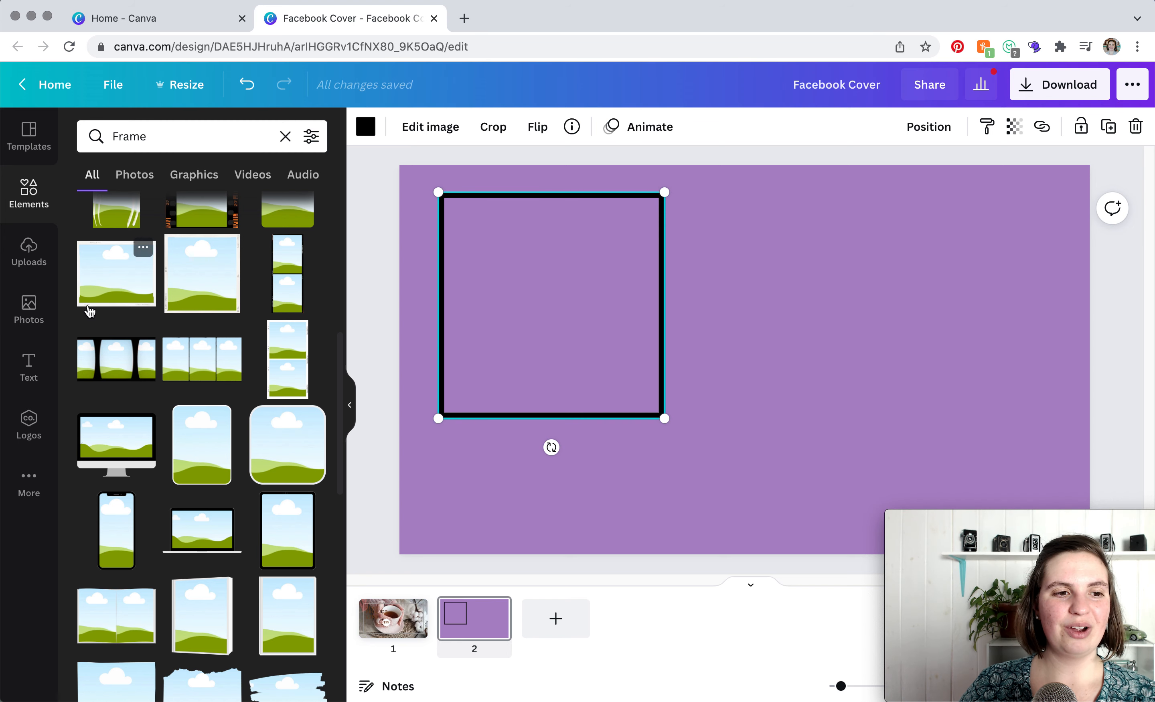
{"action": "left_click", "coordinate": [29, 365]}
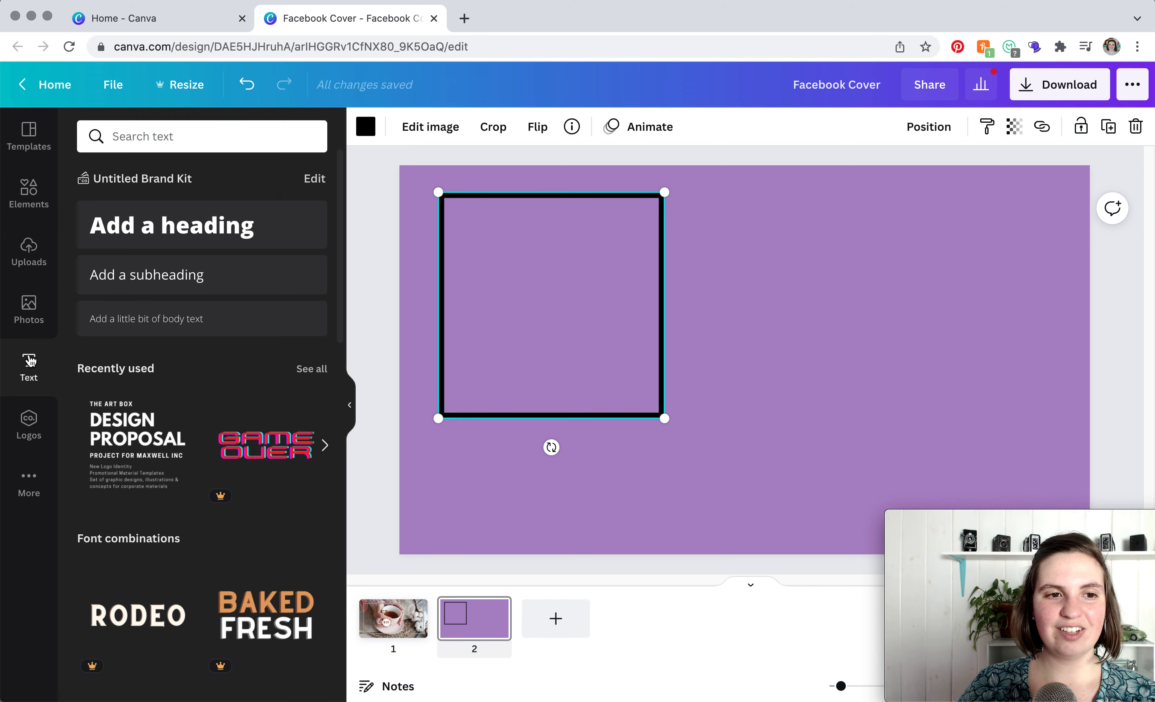
{"action": "left_click", "coordinate": [158, 322]}
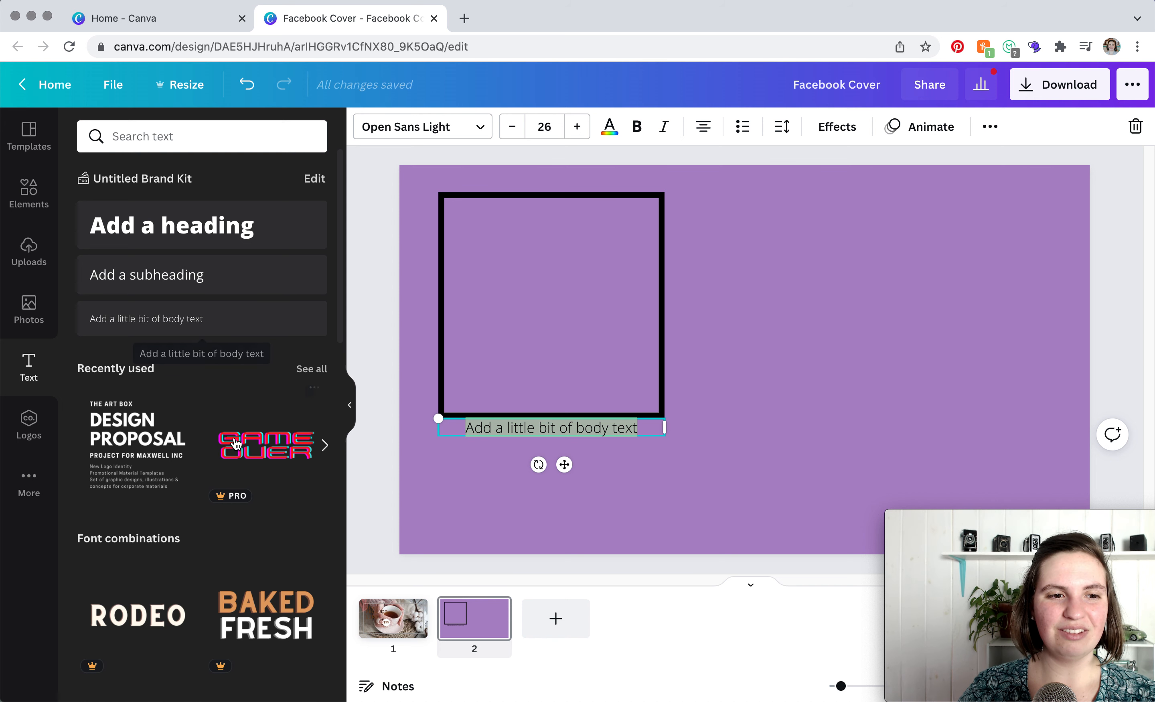
- Scroll through the font combination text styles
{"action": "scroll", "coordinate": [235, 441], "scroll_direction": "down", "scroll_amount": 5}
{"action": "scroll", "coordinate": [175, 509], "scroll_direction": "down", "scroll_amount": 14}
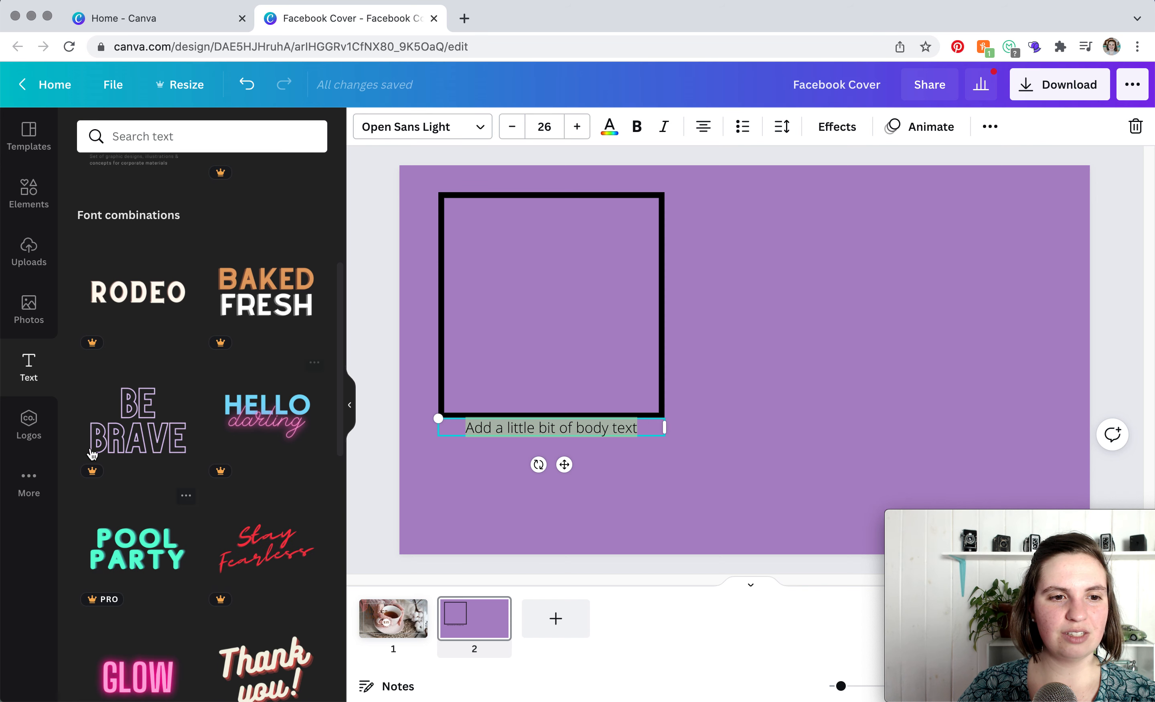
{"action": "scroll", "coordinate": [175, 509], "scroll_direction": "down", "scroll_amount": 10}
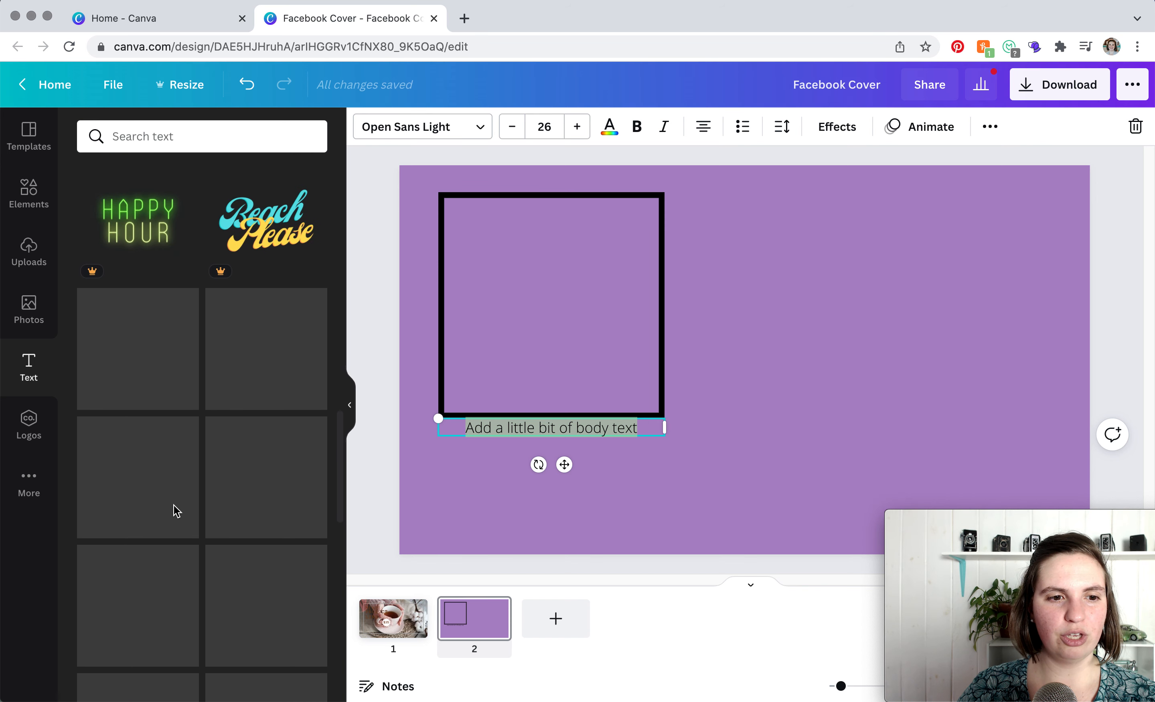
{"action": "scroll", "coordinate": [174, 509], "scroll_direction": "down", "scroll_amount": 2}
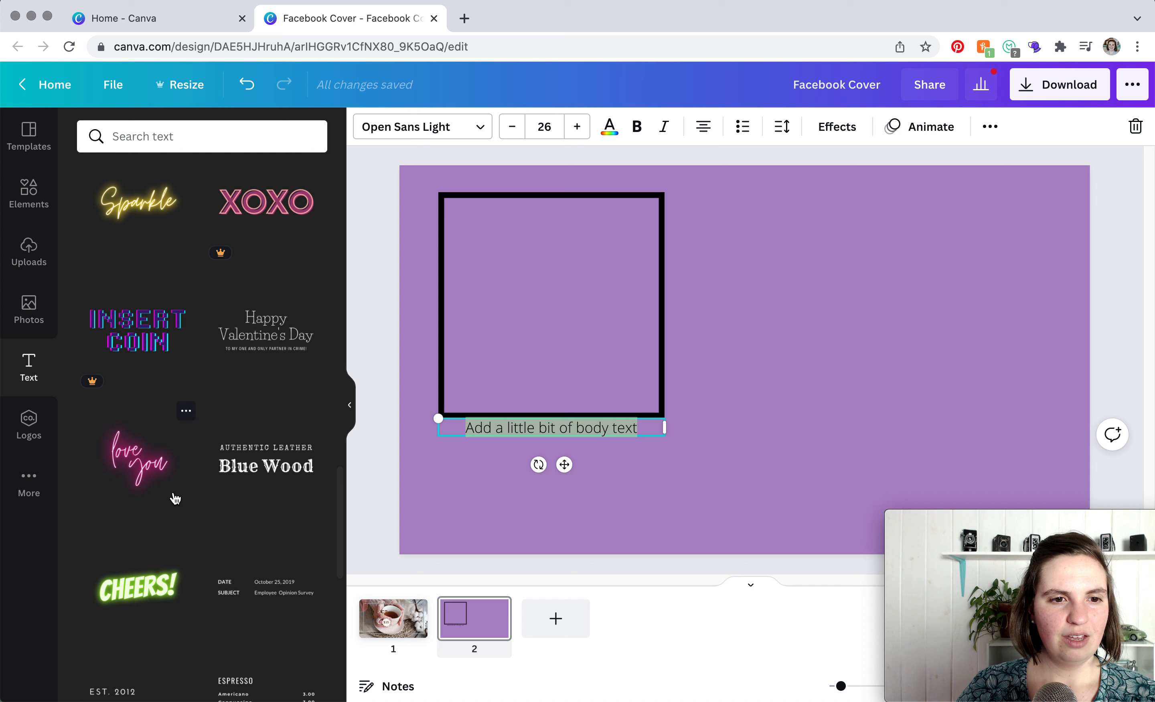
{"action": "scroll", "coordinate": [272, 478], "scroll_direction": "down", "scroll_amount": 4}
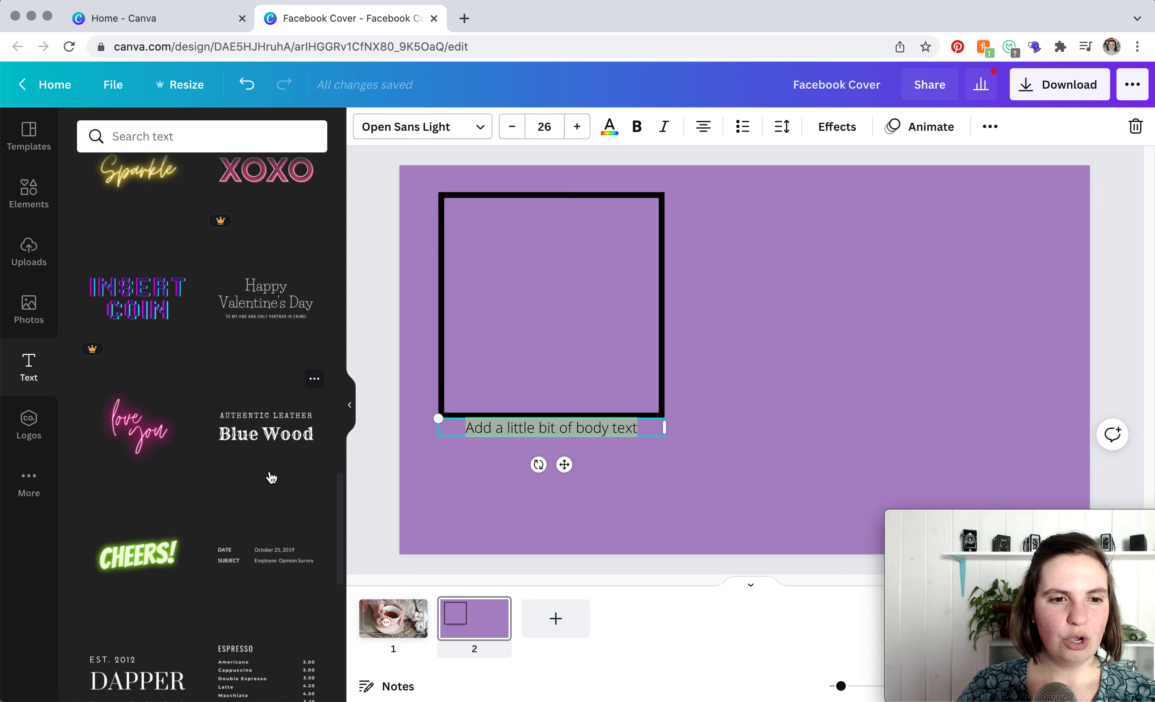
{"action": "scroll", "coordinate": [272, 478], "scroll_direction": "down", "scroll_amount": 3}
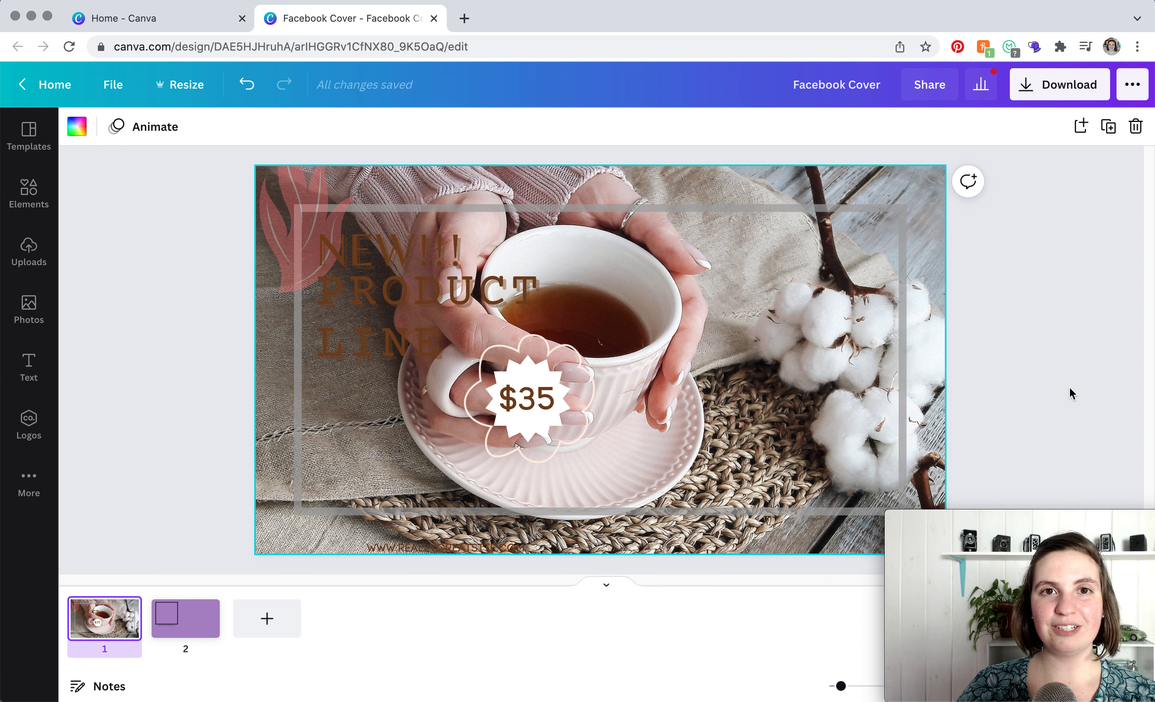
- Set up a PNG download of page 1 only from the download options
{"action": "left_click", "coordinate": [1060, 93]}
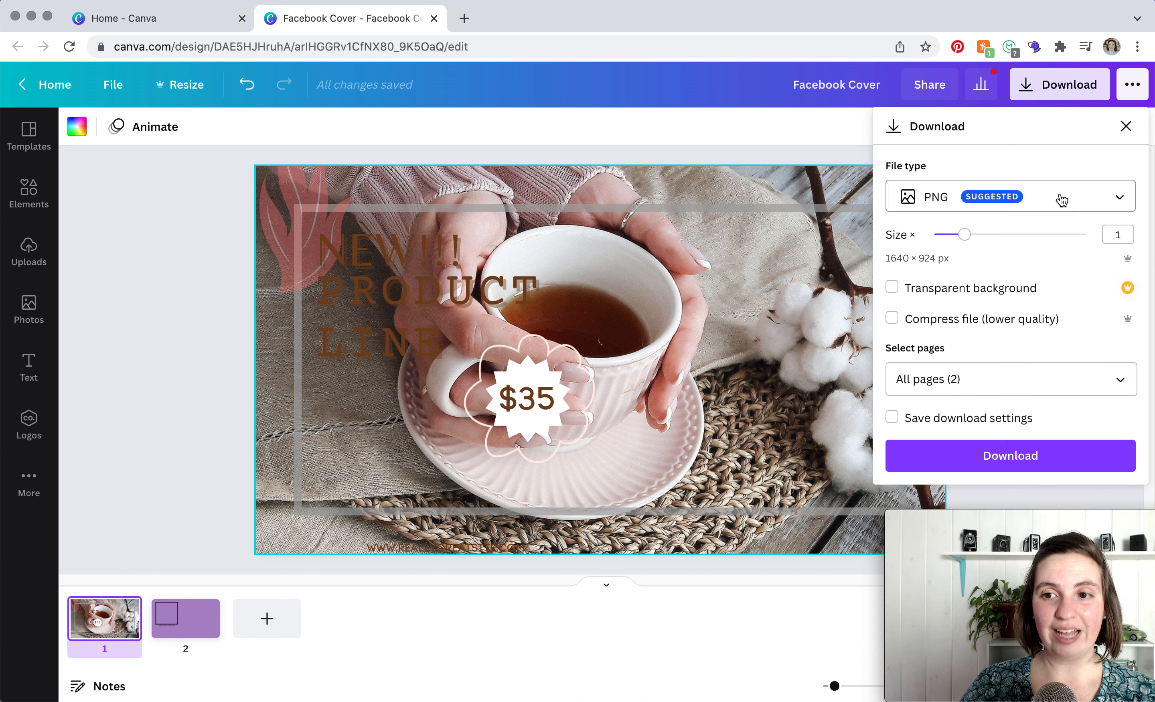
{"action": "left_click", "coordinate": [1120, 383]}
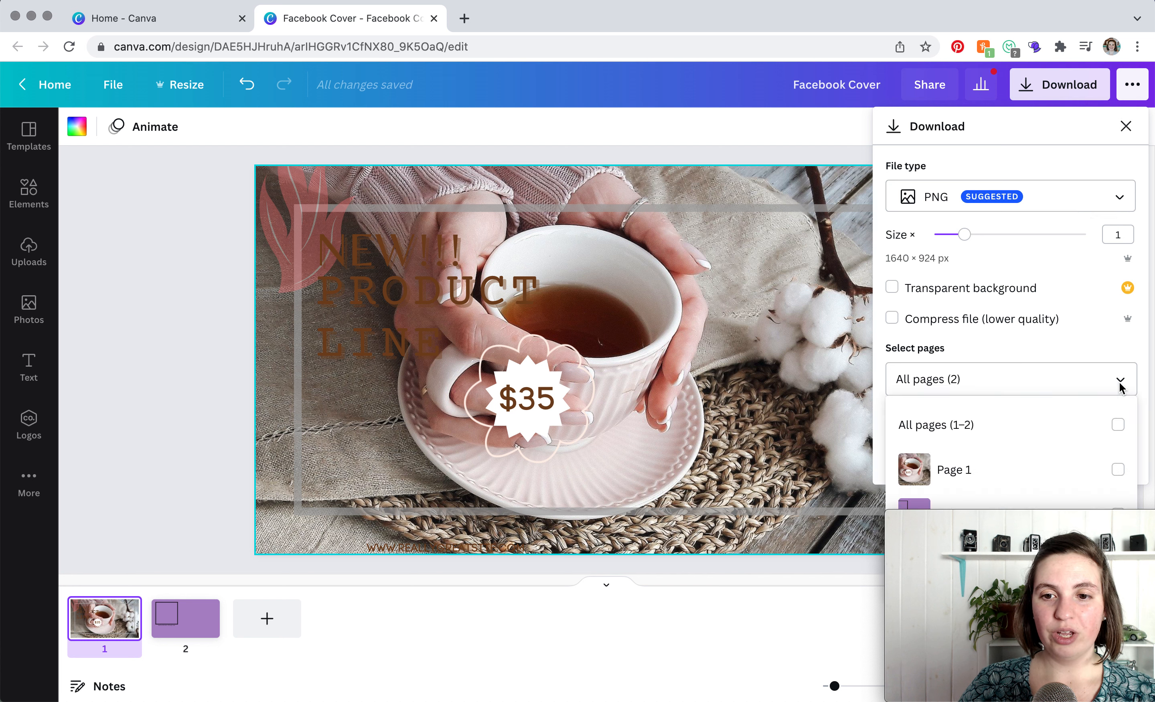
{"action": "left_click", "coordinate": [1119, 470]}
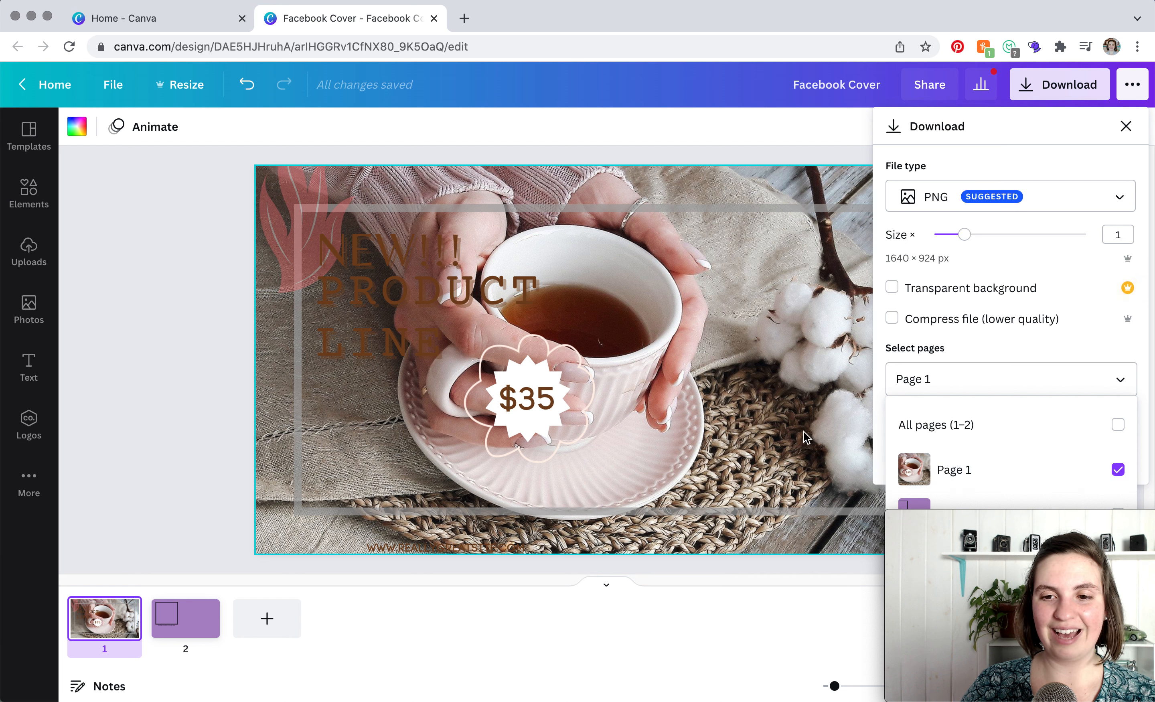
{"action": "left_click", "coordinate": [878, 412]}
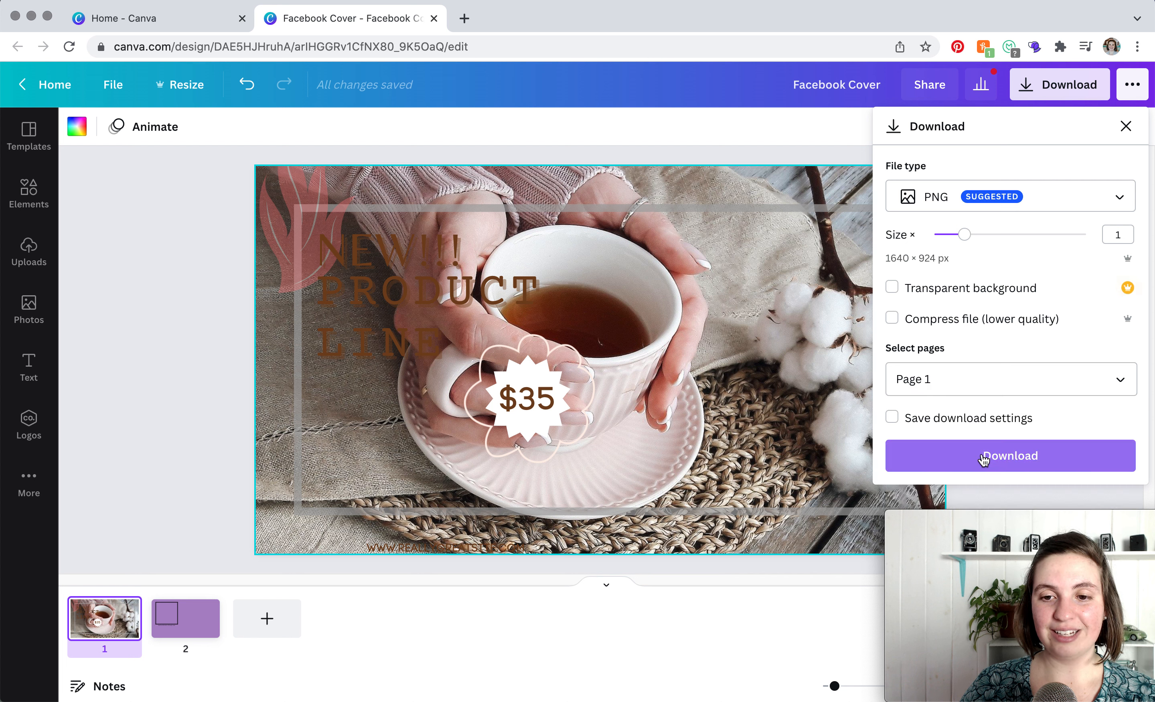